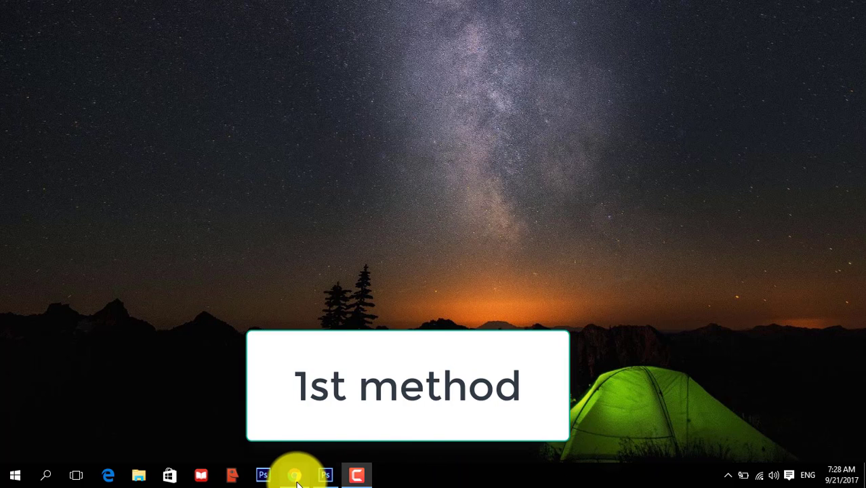
Close the MediaFire and Pak Urdu tabs in Chrome and search Google for 'download urdu keyboard'.
{"action": "left_click", "coordinate": [295, 475]}
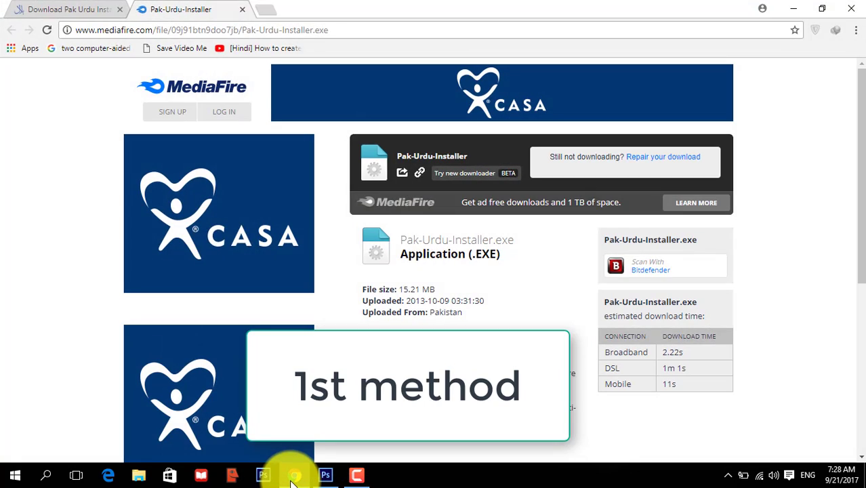
{"action": "left_click", "coordinate": [242, 10]}
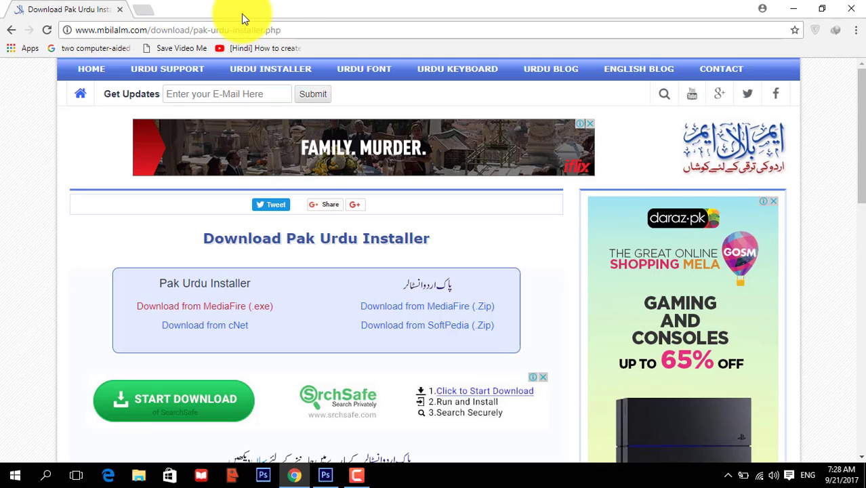
{"action": "left_click", "coordinate": [147, 12]}
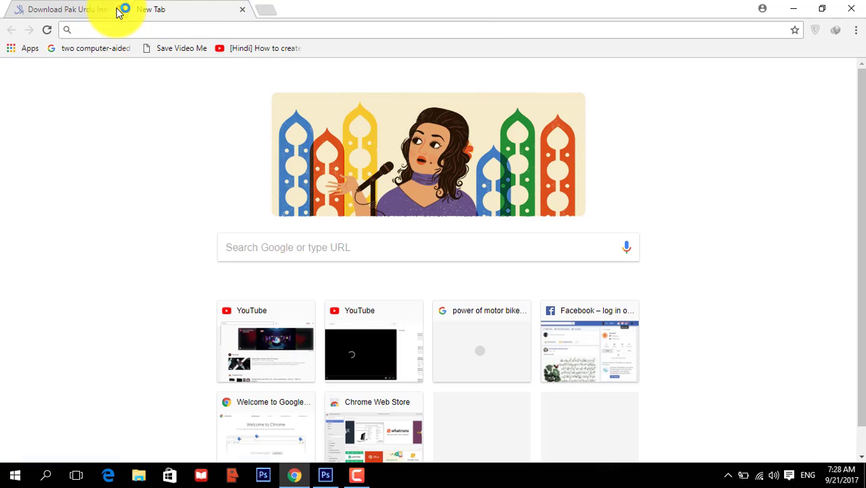
{"action": "left_click", "coordinate": [117, 10]}
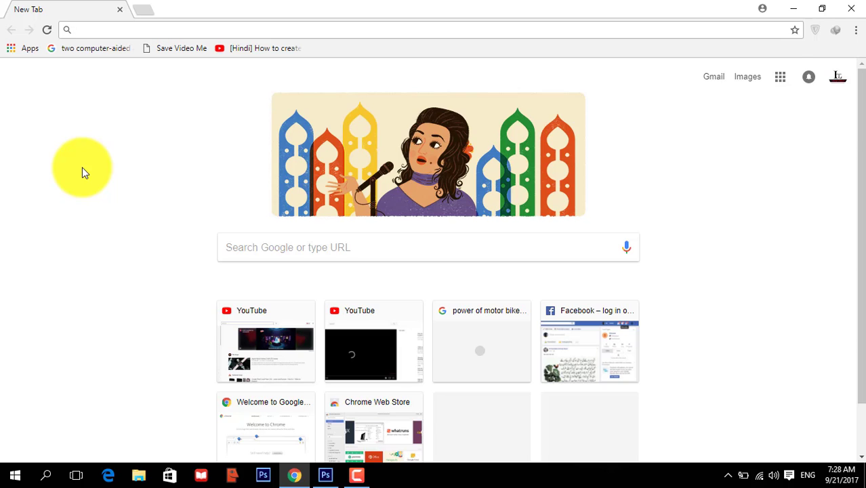
{"action": "type", "text": "dow"}
{"action": "key", "text": "Right"}
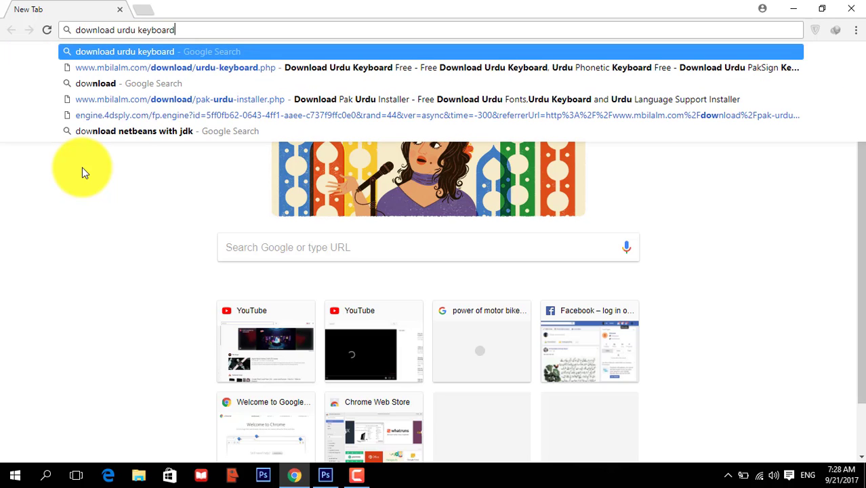
{"action": "key", "text": "Return"}
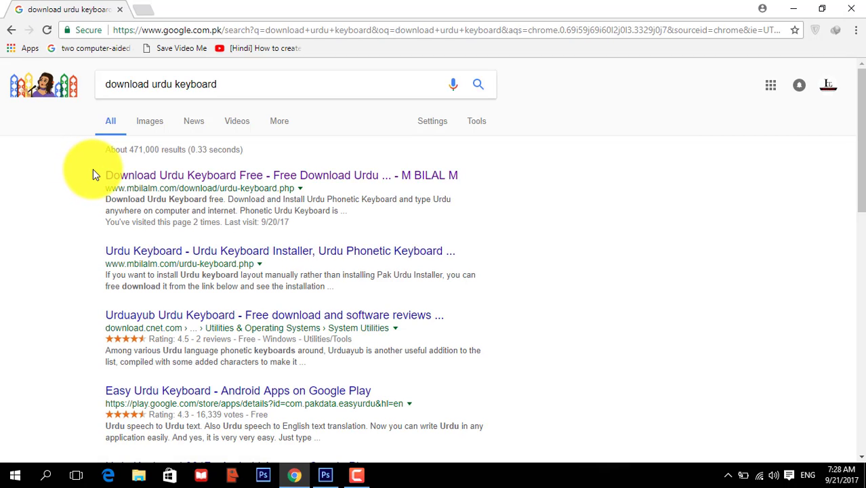
Open the mbilalm.com result and navigate through its Pak Urdu Installer article to the download page.
{"action": "left_click", "coordinate": [164, 176]}
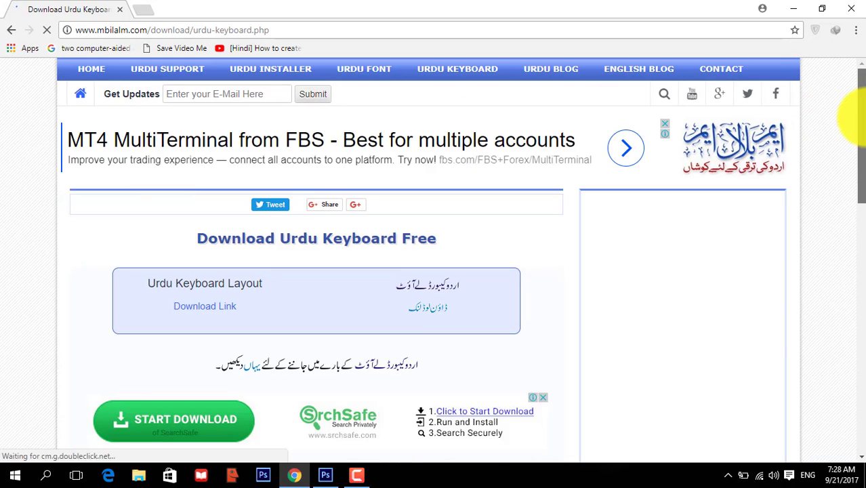
{"action": "left_click_drag", "start_coordinate": [857, 115], "coordinate": [852, 242]}
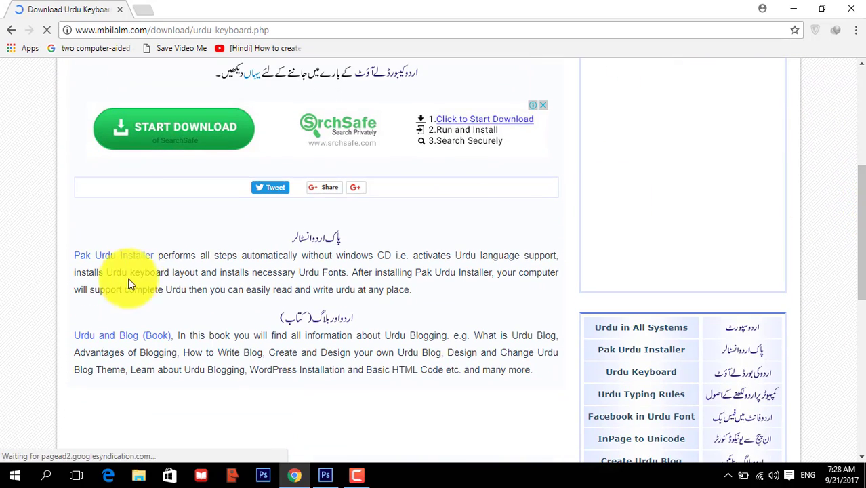
{"action": "left_click_drag", "start_coordinate": [122, 258], "coordinate": [126, 261]}
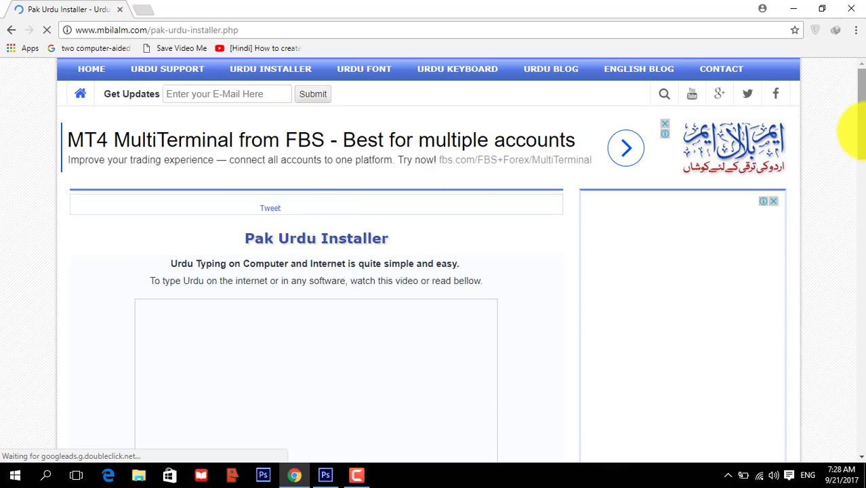
{"action": "left_click_drag", "start_coordinate": [857, 132], "coordinate": [859, 203]}
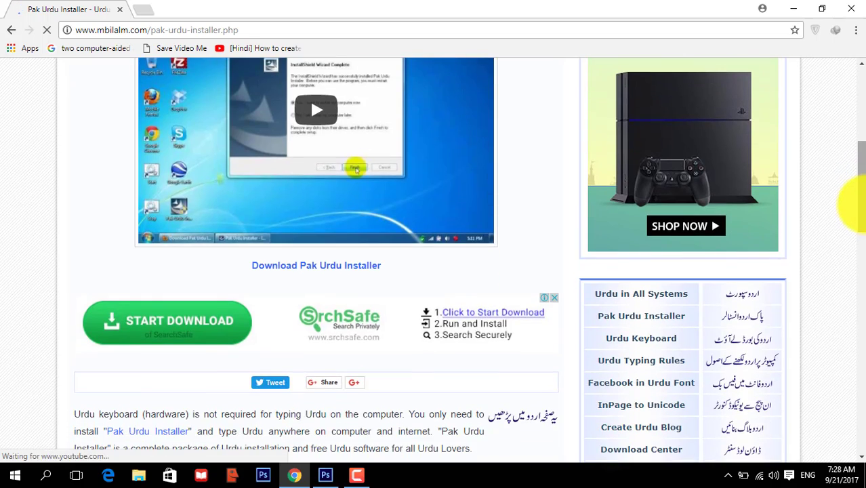
{"action": "mouse_move", "coordinate": [859, 203]}
{"action": "left_mouse_down"}
{"action": "mouse_move", "coordinate": [857, 210]}
{"action": "mouse_move", "coordinate": [857, 197]}
{"action": "left_mouse_up"}
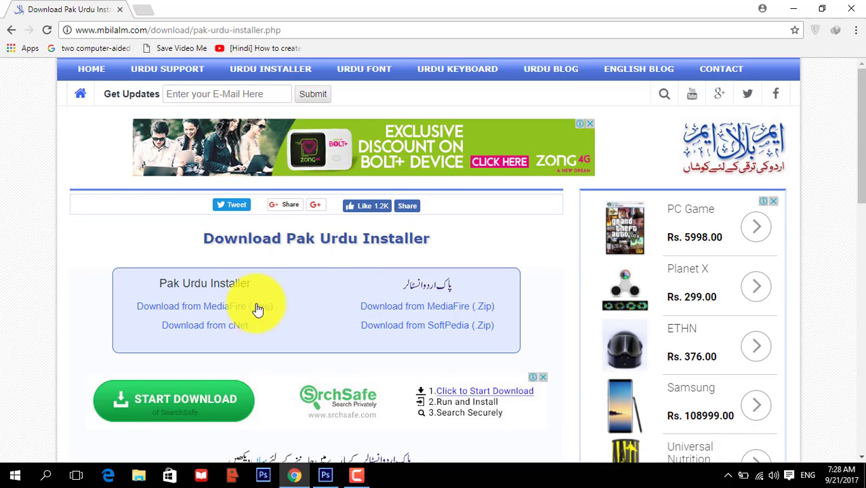
Download Pak-Urdu-Installer.exe from MediaFire via IDM, pause it near 7%, and close the ad popup.
{"action": "left_click", "coordinate": [214, 314]}
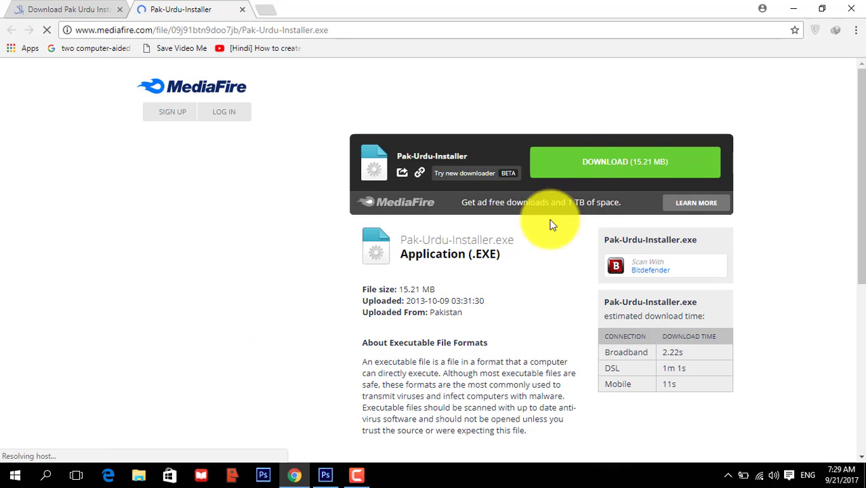
{"action": "left_click", "coordinate": [627, 174]}
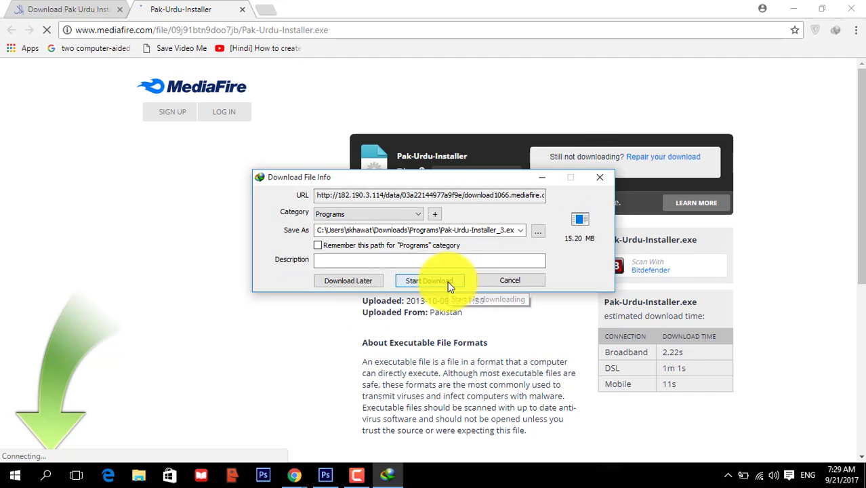
{"action": "left_click", "coordinate": [430, 280]}
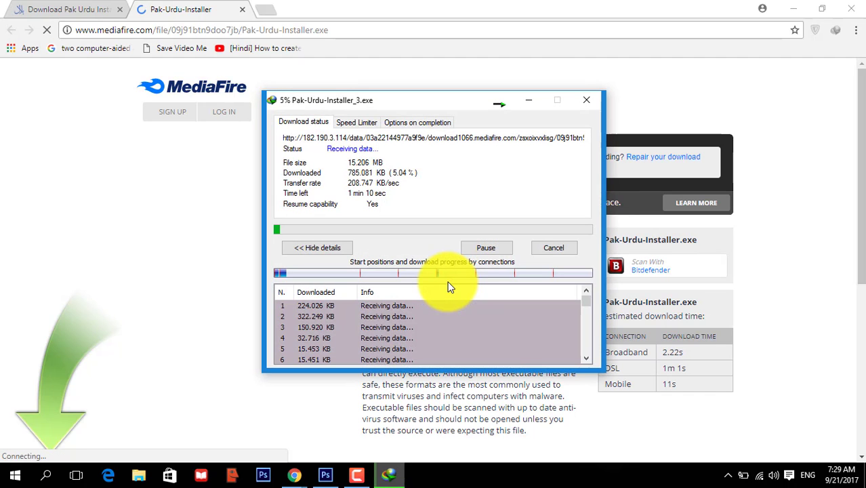
{"action": "left_click", "coordinate": [478, 248]}
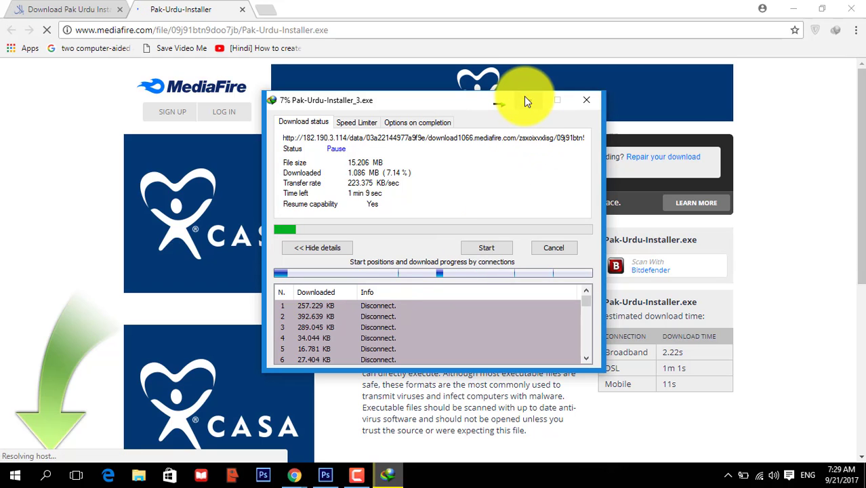
{"action": "left_click", "coordinate": [525, 101]}
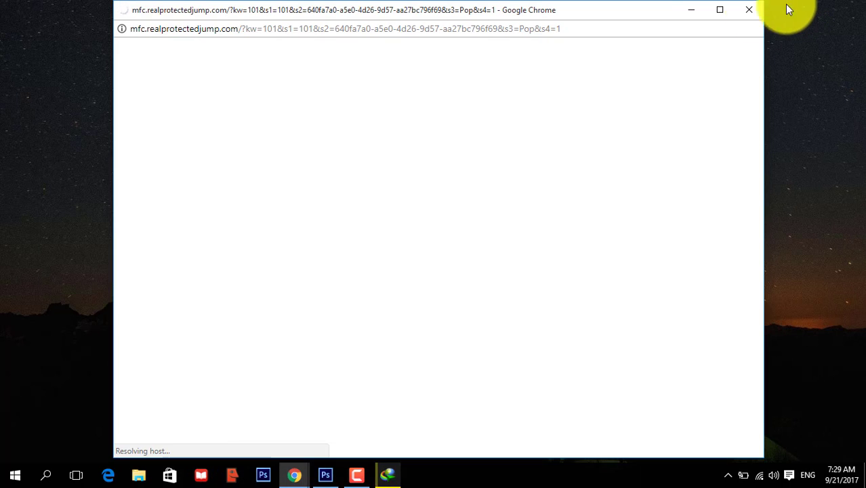
{"action": "left_click", "coordinate": [748, 9]}
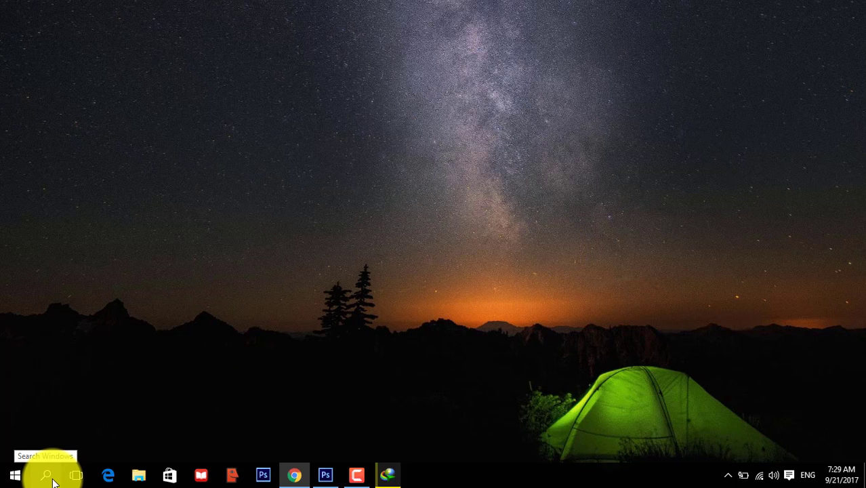
Launch Control Panel from Windows search and go to Clock, Language, and Region > Language.
{"action": "left_click", "coordinate": [52, 480]}
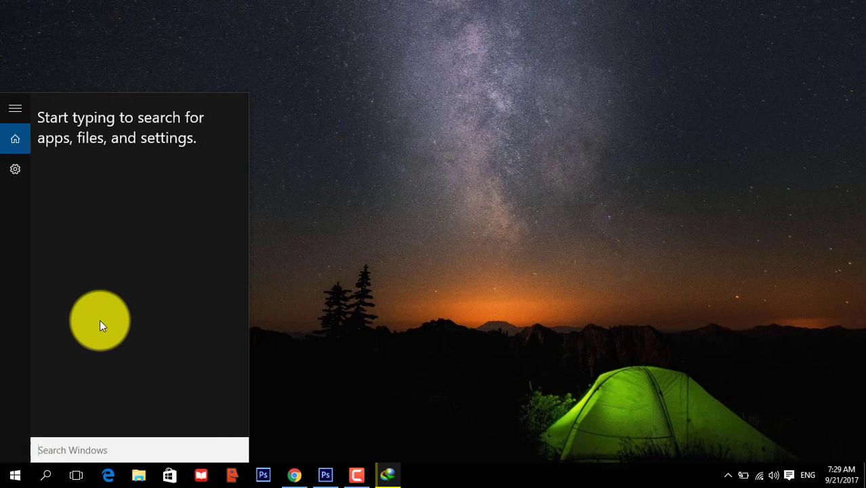
{"action": "type", "text": "co"}
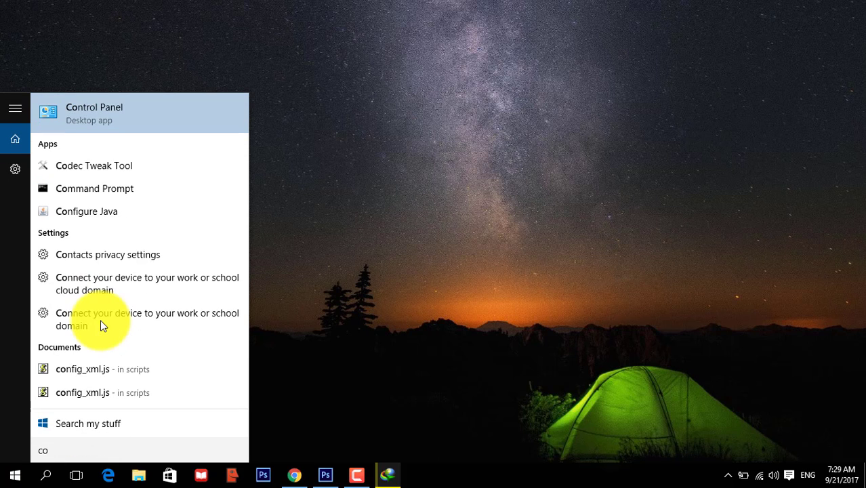
{"action": "key", "text": "Return"}
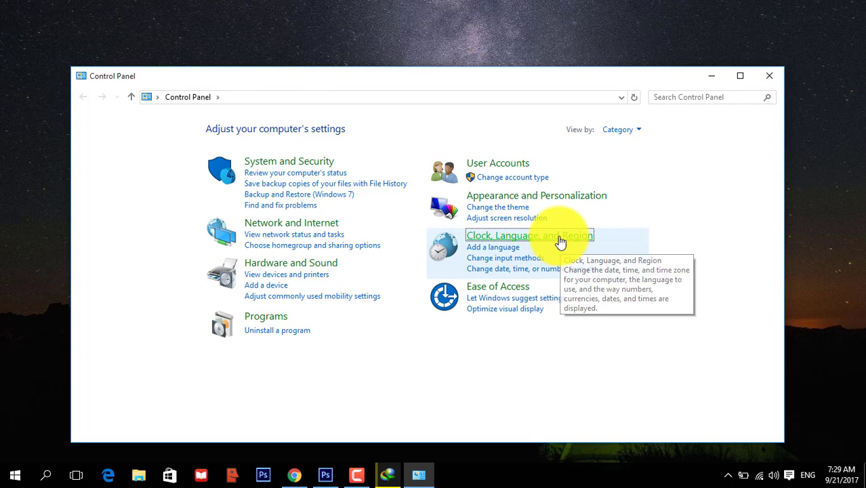
{"action": "left_click", "coordinate": [560, 241]}
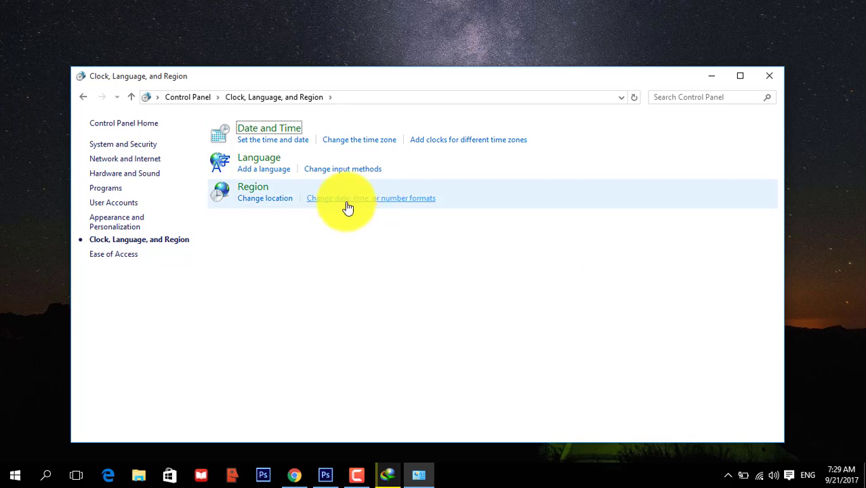
{"action": "left_click", "coordinate": [258, 174]}
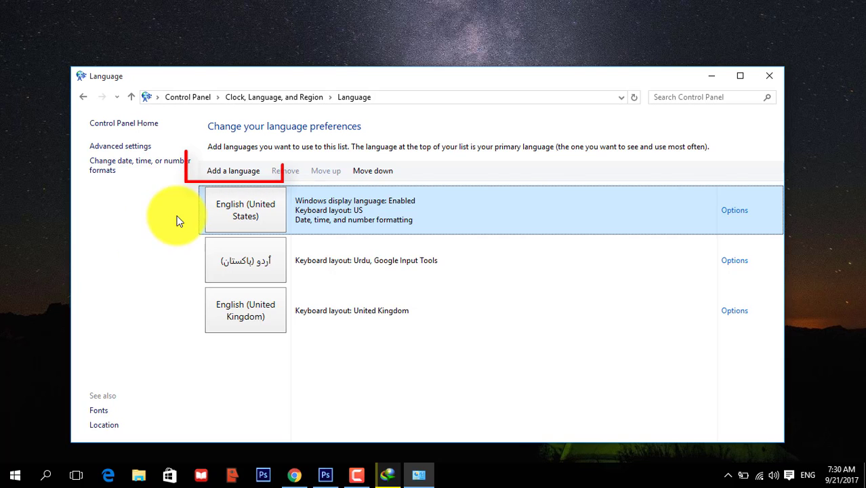
In Add languages, find Urdu, open its regional variants and select Urdu (India).
{"action": "left_click", "coordinate": [232, 178]}
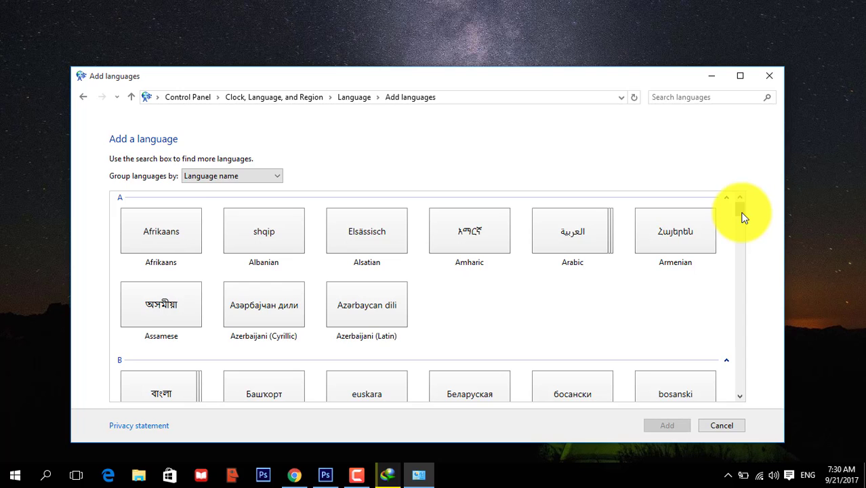
{"action": "left_click_drag", "start_coordinate": [742, 217], "coordinate": [742, 248]}
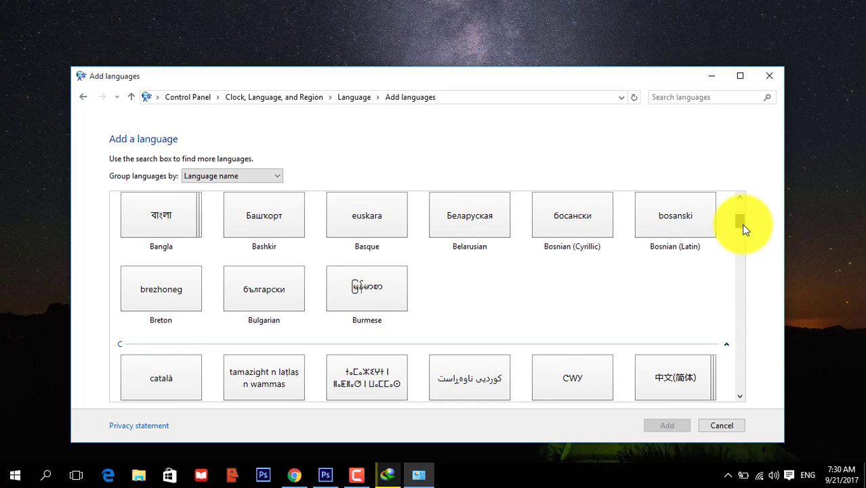
{"action": "scroll", "coordinate": [741, 249], "scroll_direction": "down", "scroll_amount": 1}
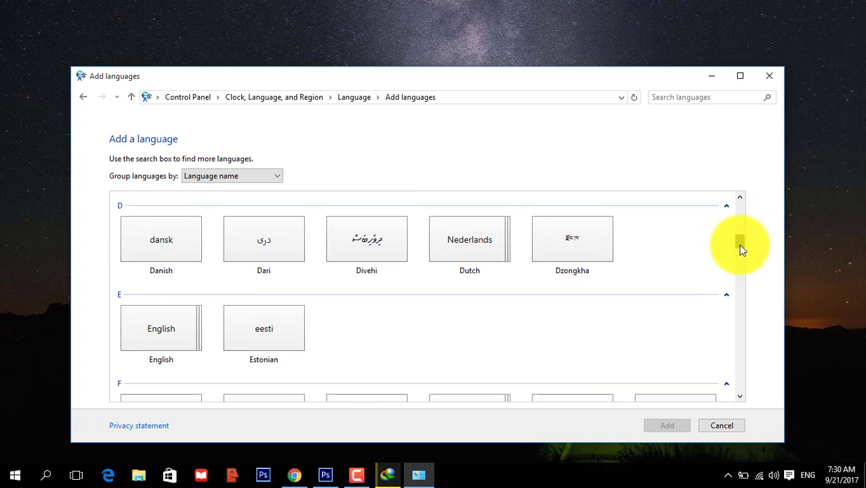
{"action": "left_click_drag", "start_coordinate": [742, 249], "coordinate": [740, 369]}
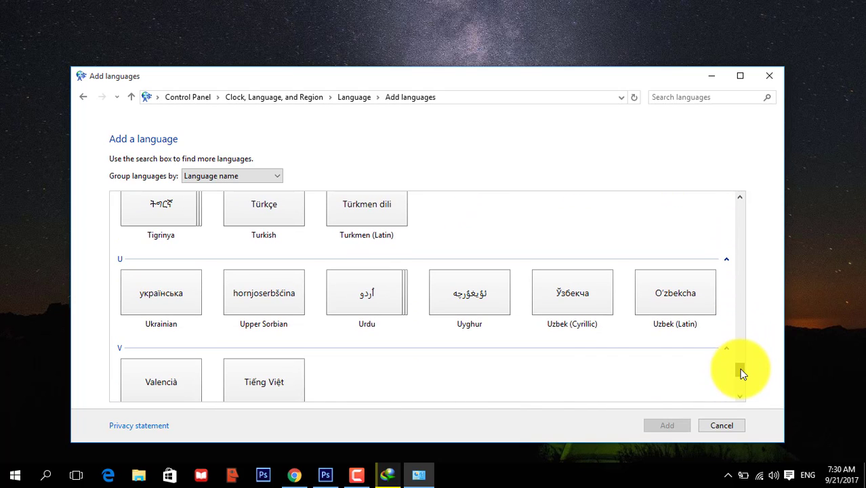
{"action": "left_click", "coordinate": [360, 309]}
{"action": "double_click", "coordinate": [360, 308]}
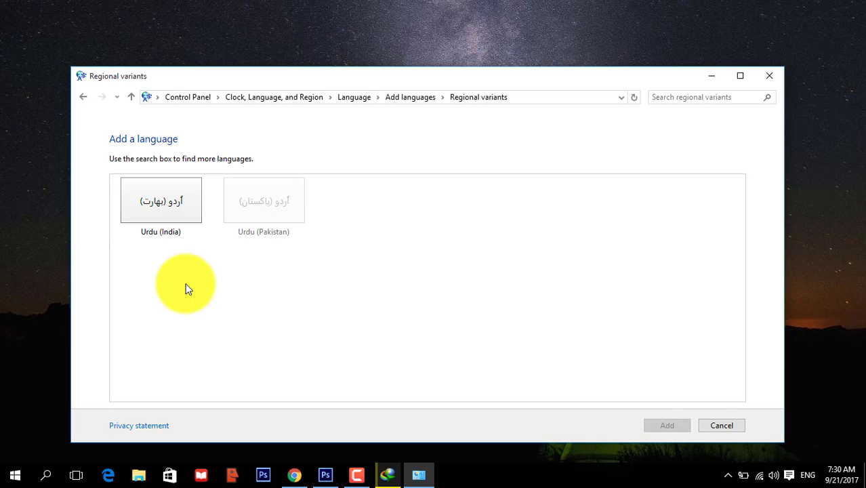
{"action": "left_click", "coordinate": [161, 203]}
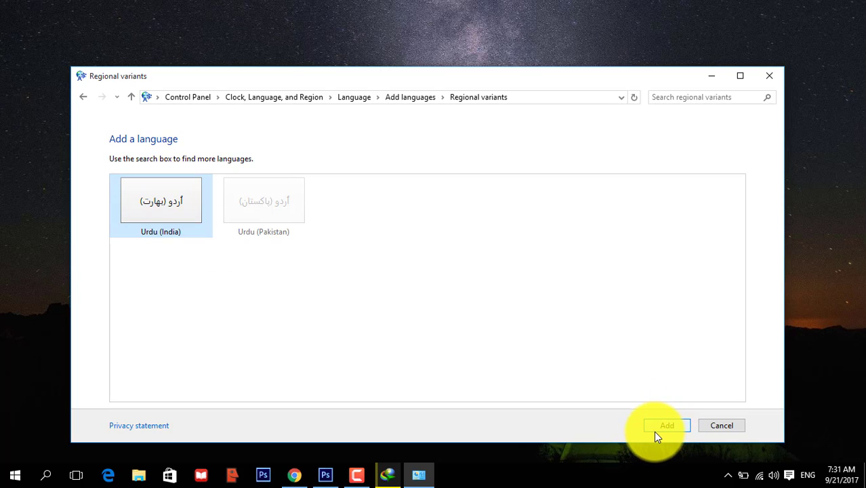
Close the regional variants window, set the input language to Urdu (Pakistan), and return to Photoshop.
{"action": "left_click", "coordinate": [770, 79]}
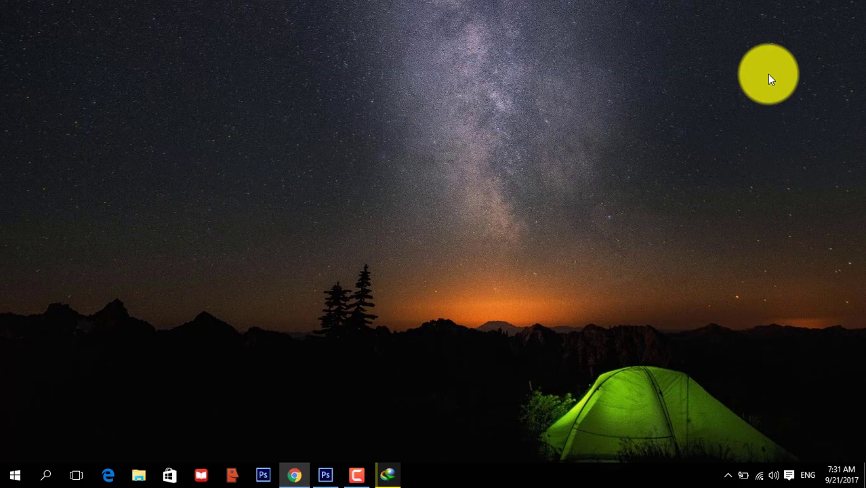
{"action": "left_click", "coordinate": [808, 476]}
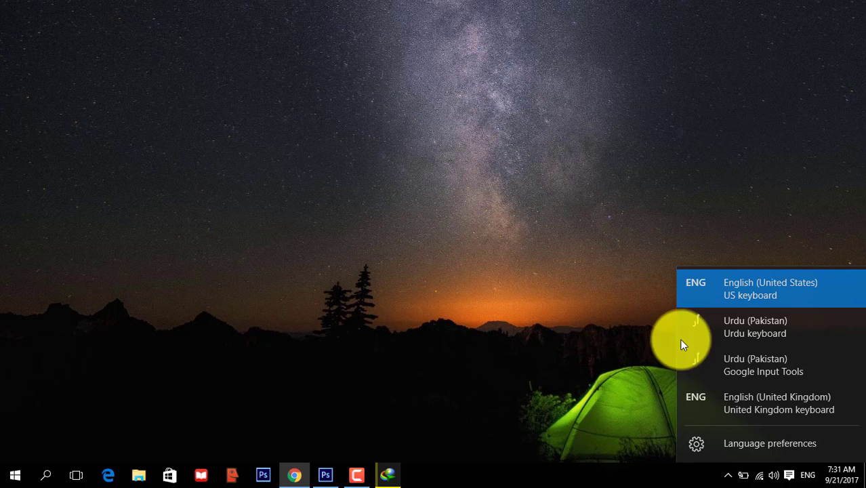
{"action": "left_click", "coordinate": [732, 320]}
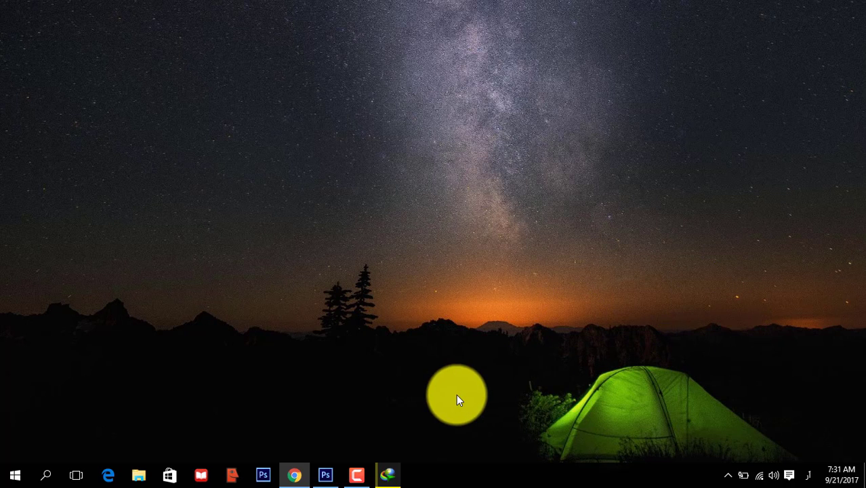
{"action": "left_click", "coordinate": [325, 475]}
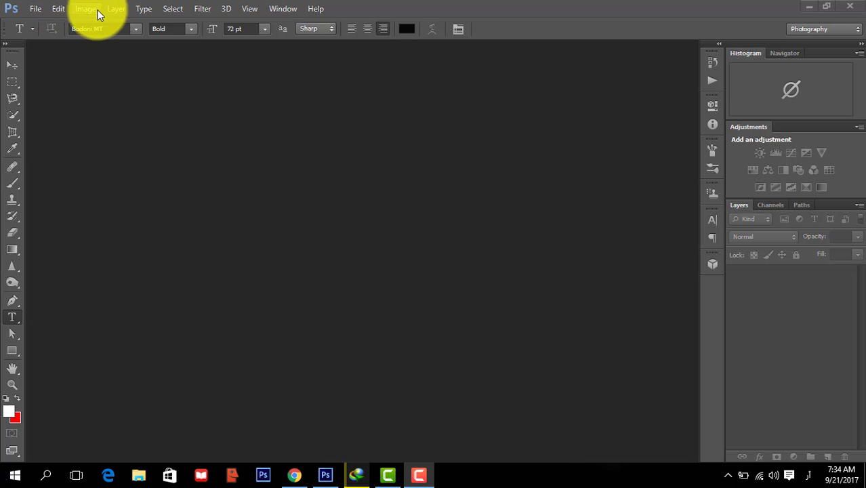
Set the Type preferences text engine to Middle Eastern and confirm with OK.
{"action": "left_click", "coordinate": [58, 9]}
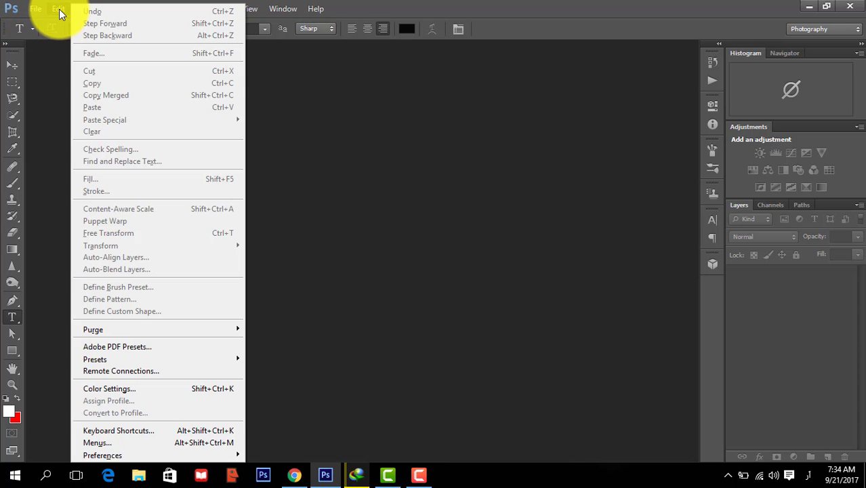
{"action": "mouse_move", "coordinate": [108, 437]}
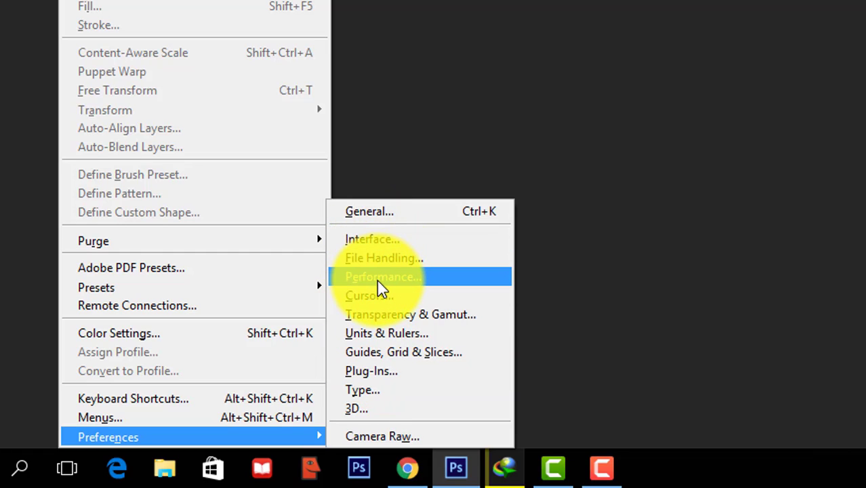
{"action": "left_click", "coordinate": [372, 393]}
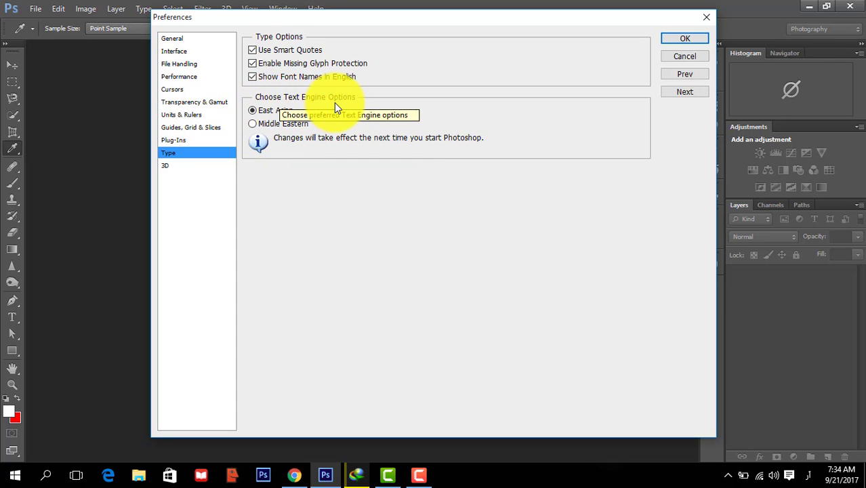
{"action": "left_click", "coordinate": [253, 124]}
{"action": "left_click", "coordinate": [684, 40]}
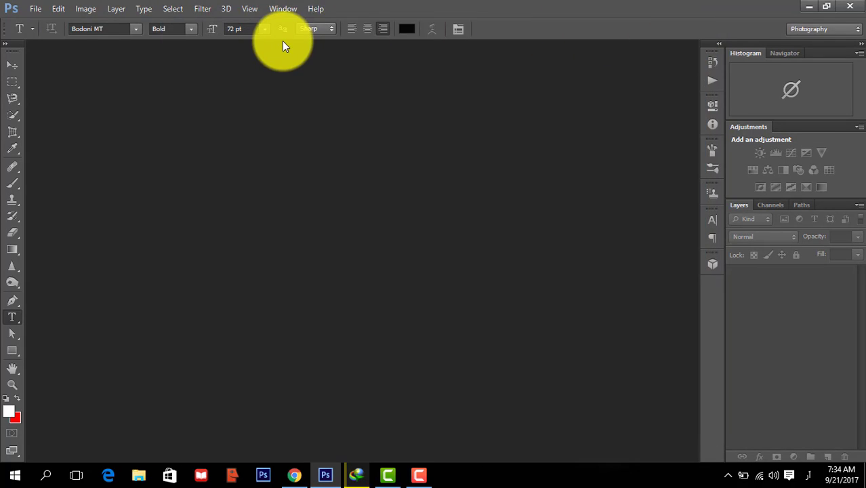
Enable Type > Language Options > Middle Eastern Features.
{"action": "left_click", "coordinate": [143, 9]}
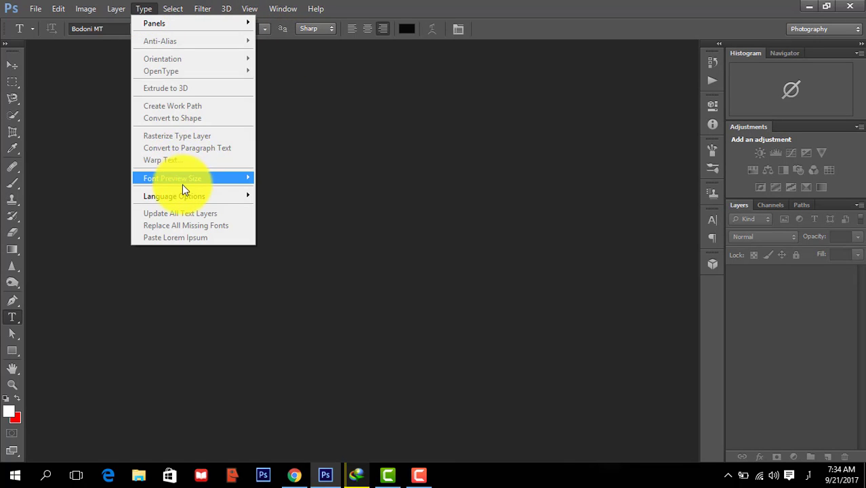
{"action": "mouse_move", "coordinate": [116, 220]}
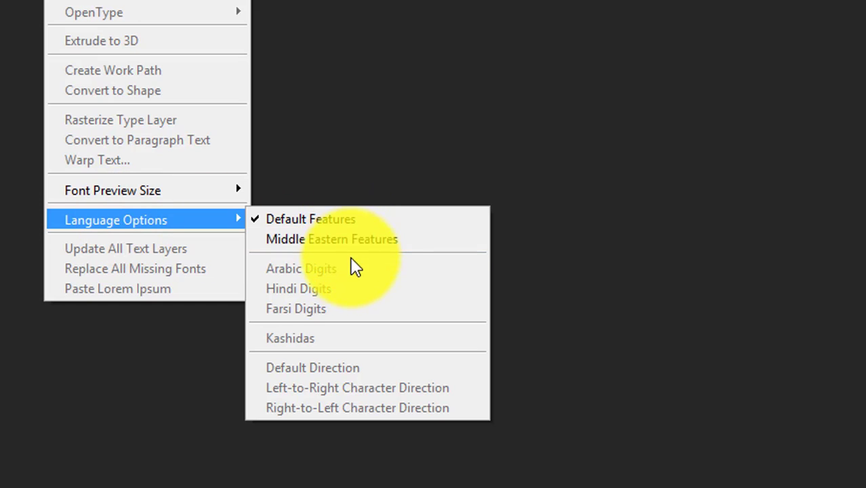
{"action": "left_click", "coordinate": [272, 240]}
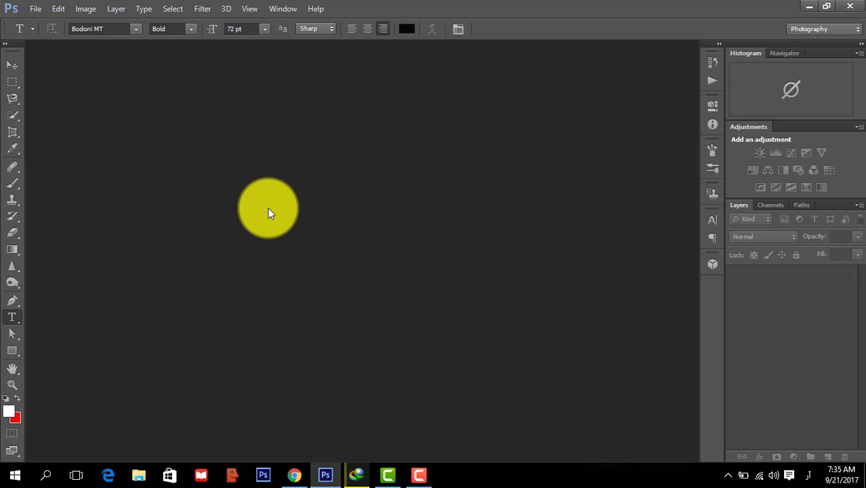
Create a new white Untitled-1 document with the default settings.
{"action": "left_click", "coordinate": [34, 8]}
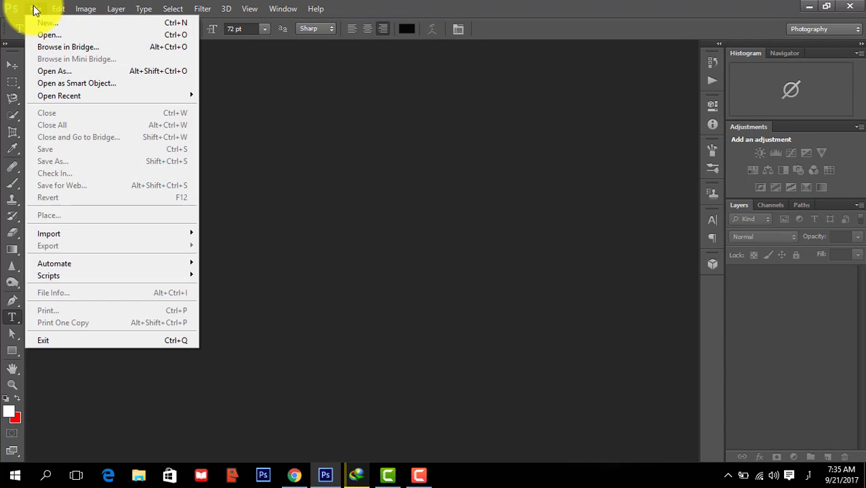
{"action": "left_click", "coordinate": [53, 23]}
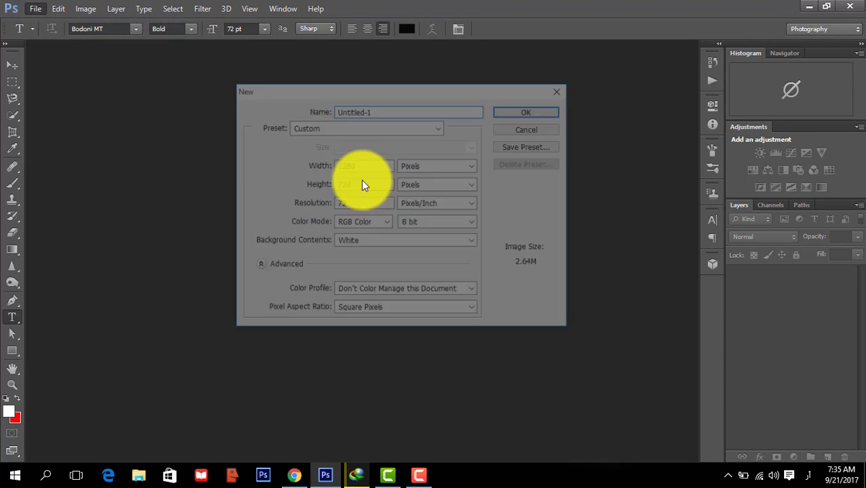
{"action": "left_click", "coordinate": [531, 112]}
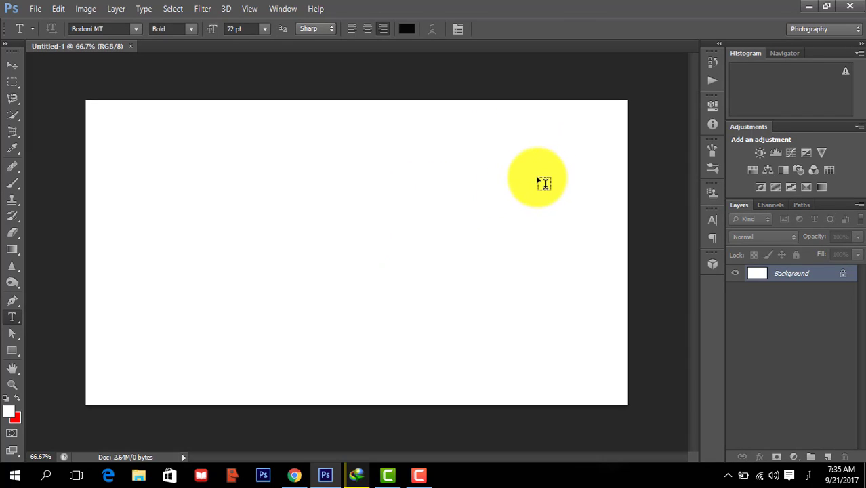
Start a text layer in the canvas's upper right, test-type Urdu words, then erase them all.
{"action": "left_click", "coordinate": [537, 180]}
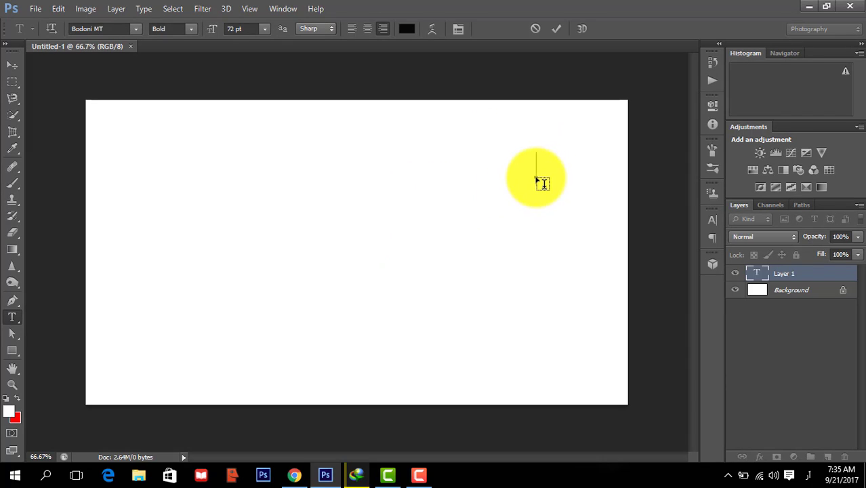
{"action": "type", "text": "یک"}
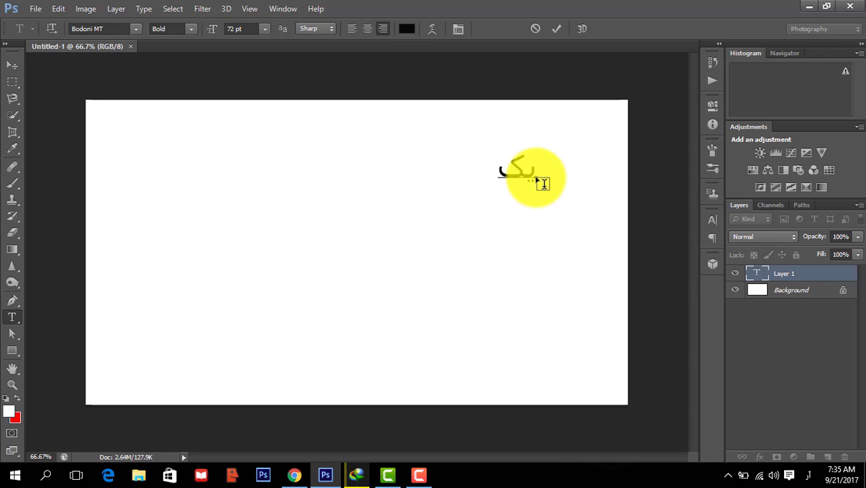
{"action": "type", "text": "بنلر"}
{"action": "type", "text": "سف"}
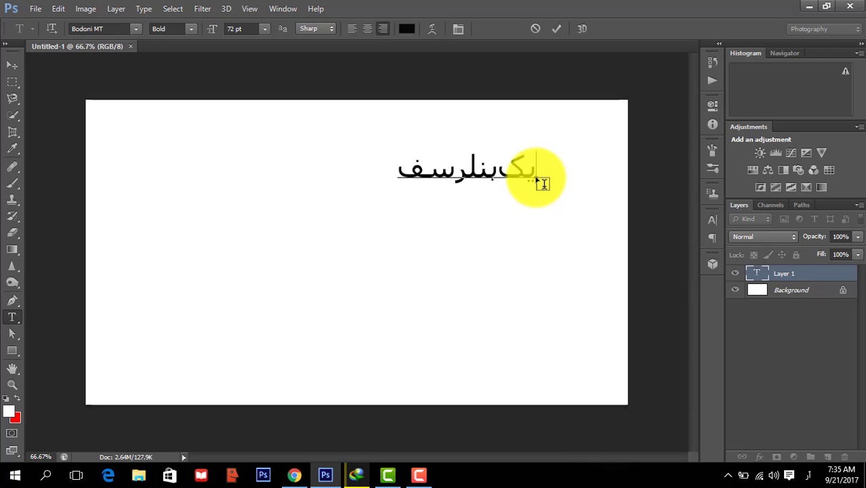
{"action": "type", "text": "ننف"}
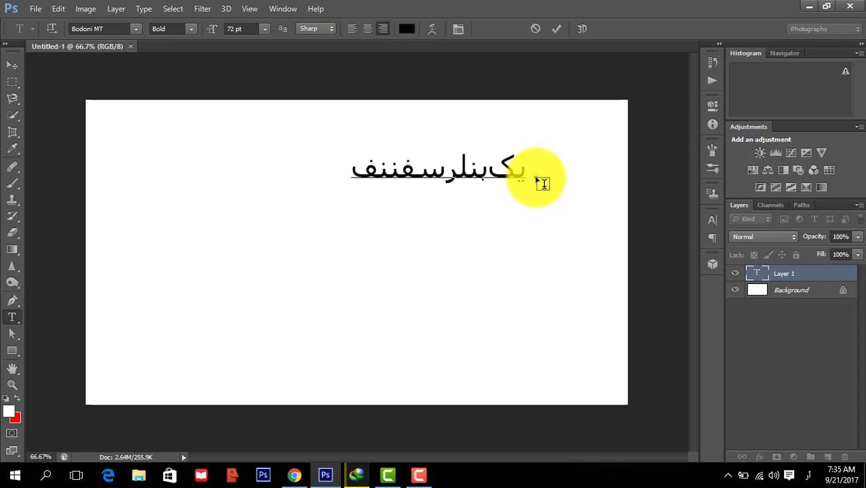
{"action": "type", "text": " فسف"}
{"action": "key", "text": "BackSpace"}
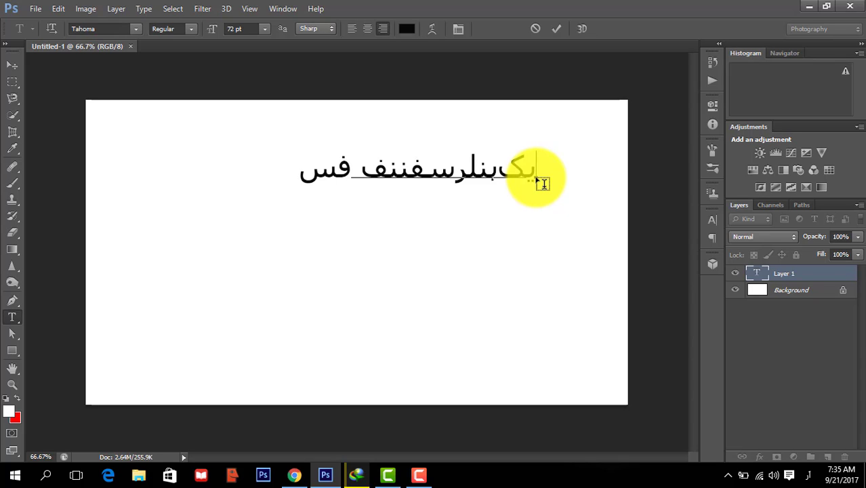
{"action": "key", "text": "BackSpace"}
{"action": "key", "text": "BackSpace"}
{"action": "key", "text": "BackSpace"}
{"action": "key", "text": "BackSpace"}
{"action": "key", "text": "BackSpace"}
{"action": "key", "text": "BackSpace"}
{"action": "key", "text": "BackSpace"}
{"action": "key", "text": "BackSpace"}
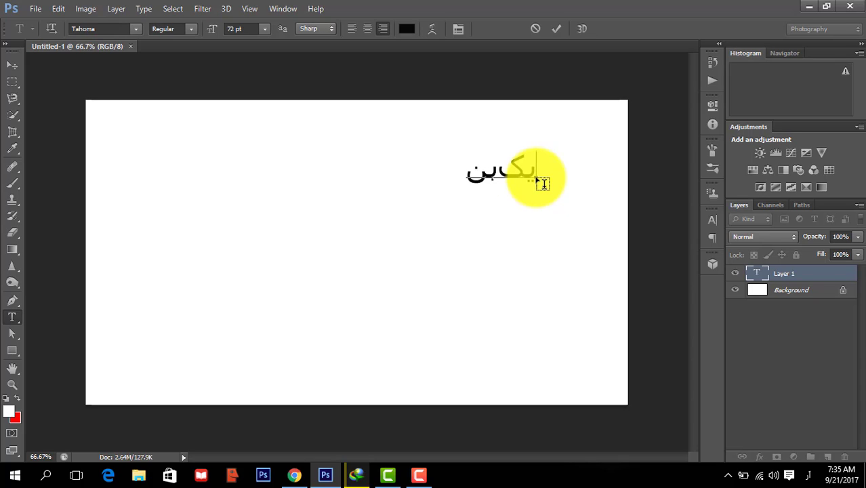
{"action": "key", "text": "BackSpace"}
{"action": "key", "text": "BackSpace"}
{"action": "key", "text": "BackSpace"}
{"action": "key", "text": "BackSpace"}
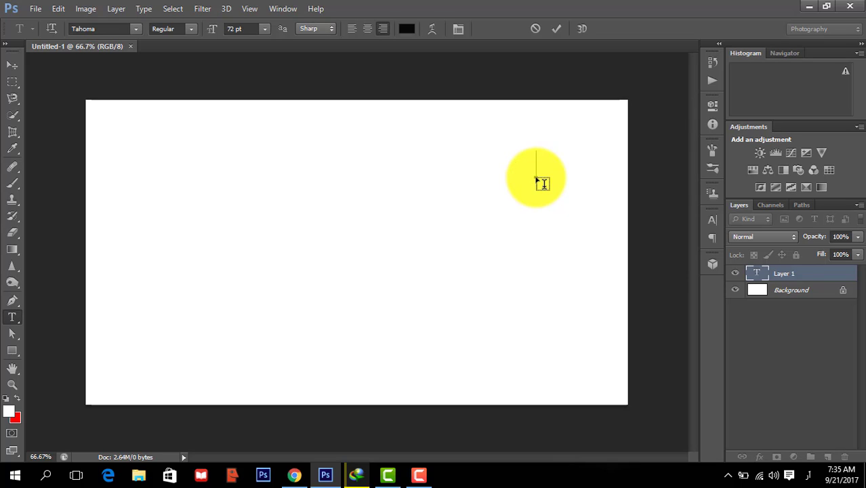
{"action": "key", "text": "BackSpace"}
{"action": "type", "text": "ای"}
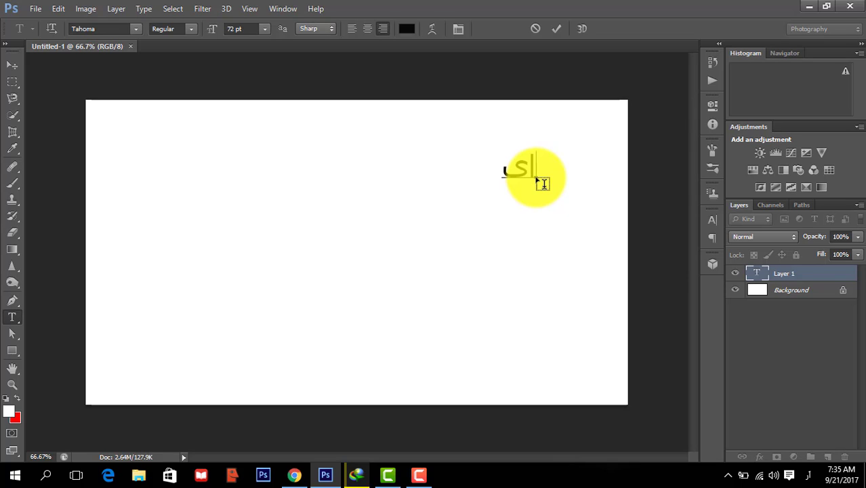
{"action": "type", "text": "ک"}
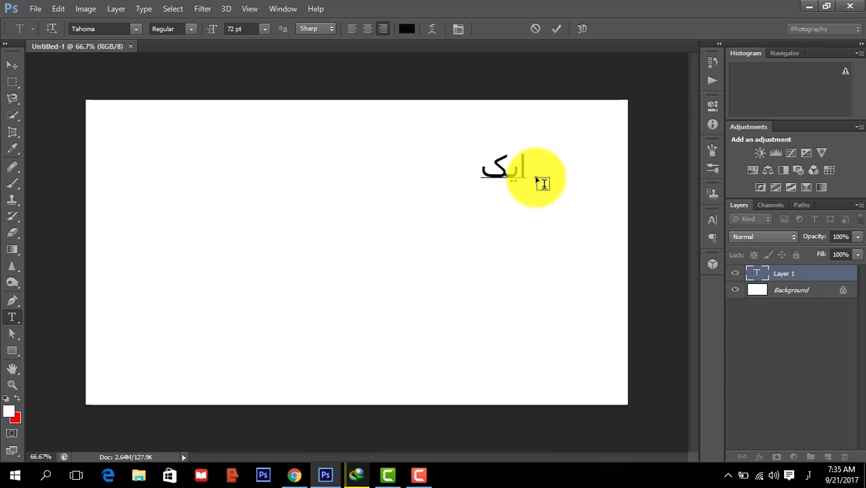
{"action": "key", "text": "BackSpace"}
{"action": "key", "text": "BackSpace"}
{"action": "key", "text": "BackSpace"}
{"action": "key", "text": "BackSpace"}
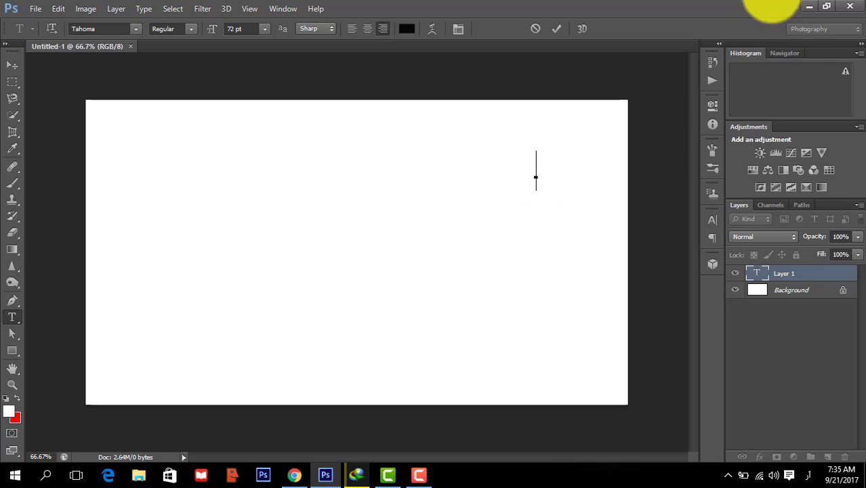
Minimize Photoshop, return to Chrome and open a new tab, clearing a stray Urdu character.
{"action": "left_click", "coordinate": [804, 8]}
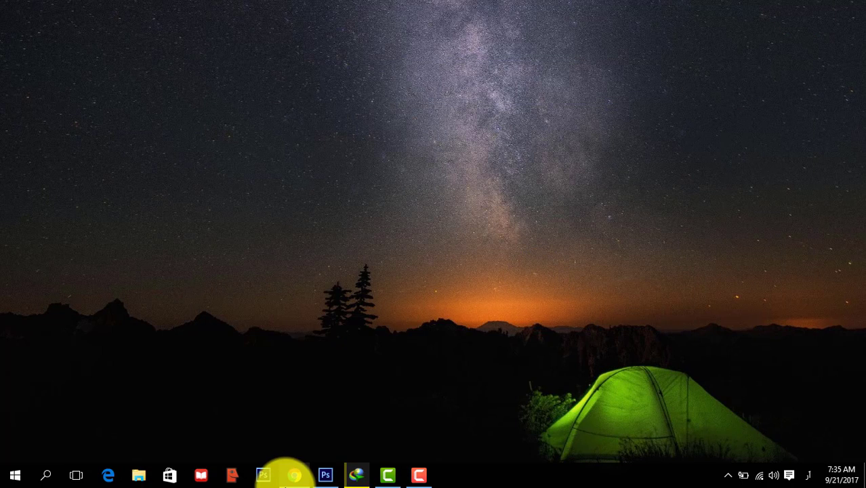
{"action": "left_click", "coordinate": [293, 474]}
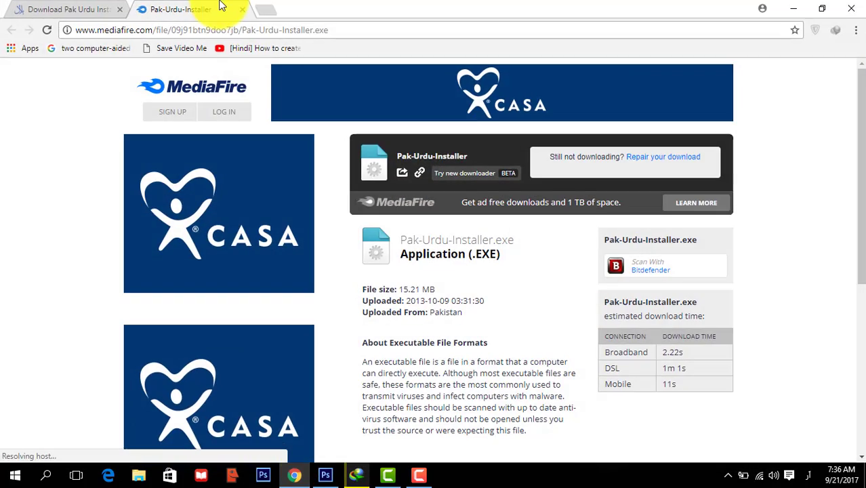
{"action": "left_click", "coordinate": [264, 9]}
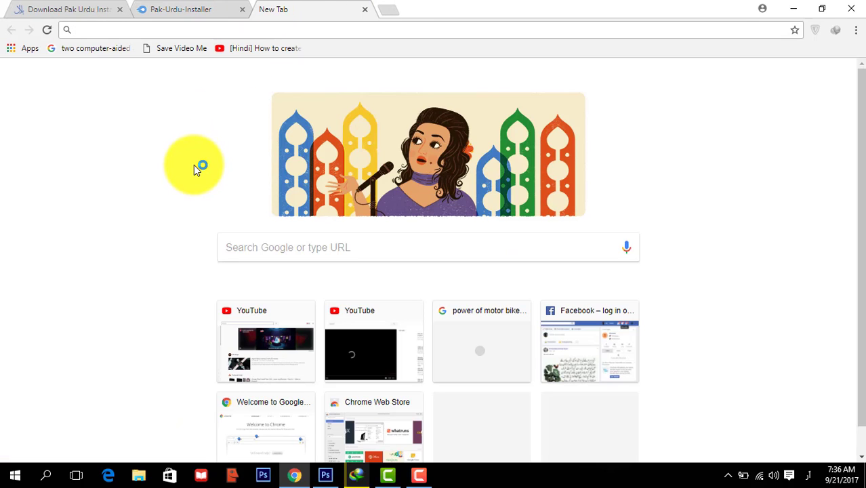
{"action": "type", "text": "ن"}
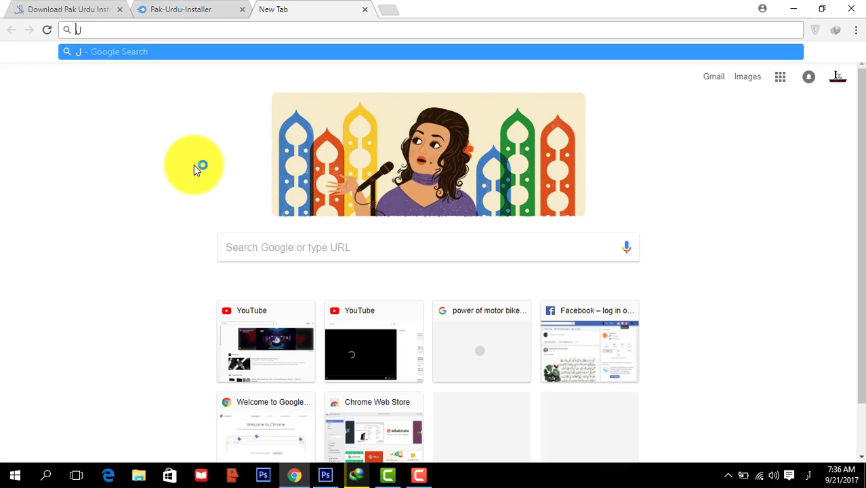
{"action": "key", "text": "BackSpace"}
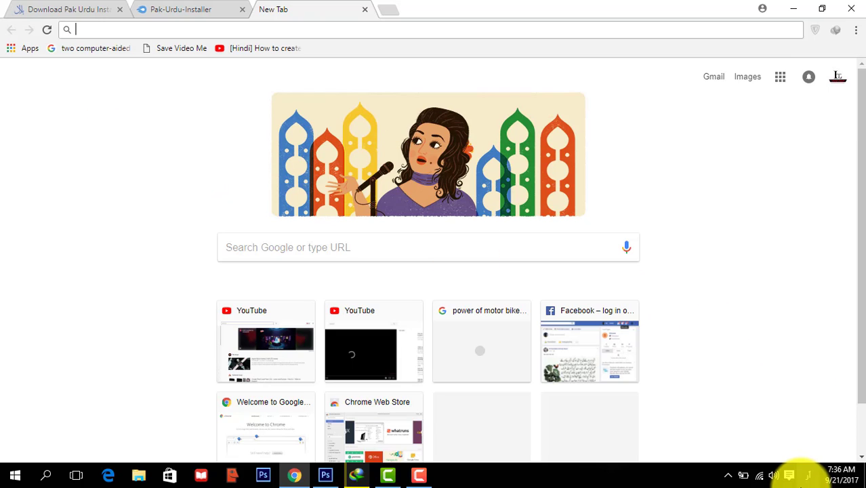
Switch input to English (United States) and search Google for 'google input tools'.
{"action": "left_click", "coordinate": [808, 476]}
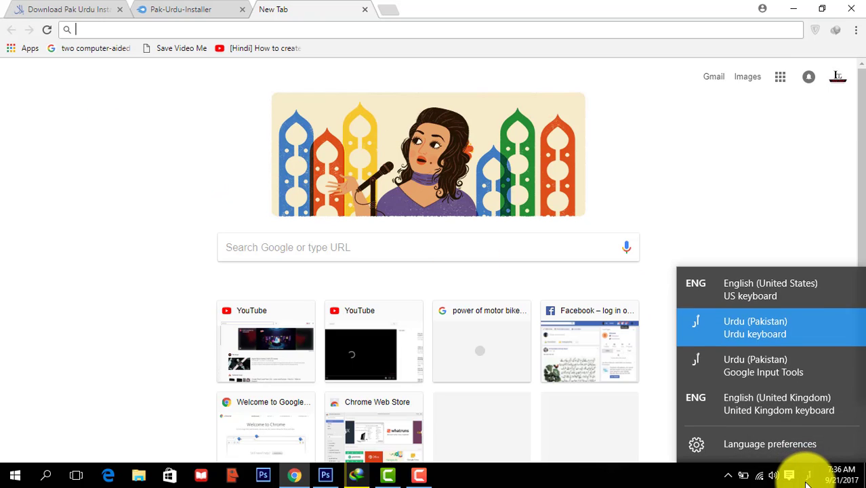
{"action": "left_click", "coordinate": [746, 283]}
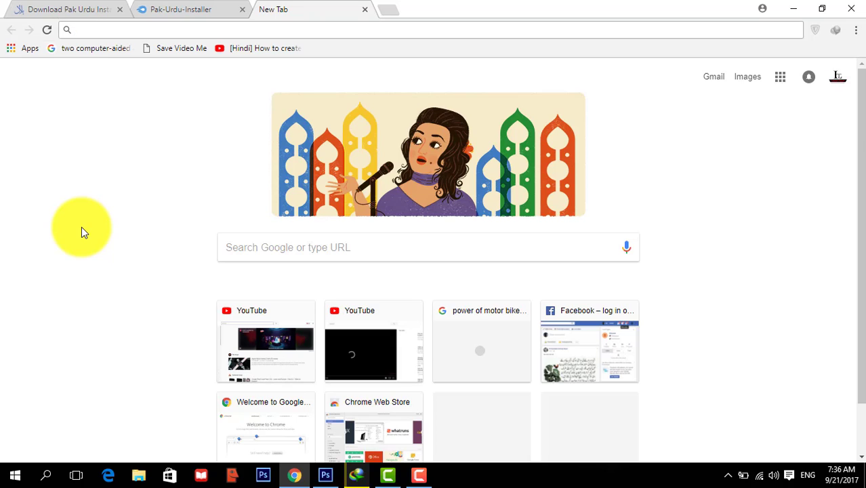
{"action": "type", "text": "google"}
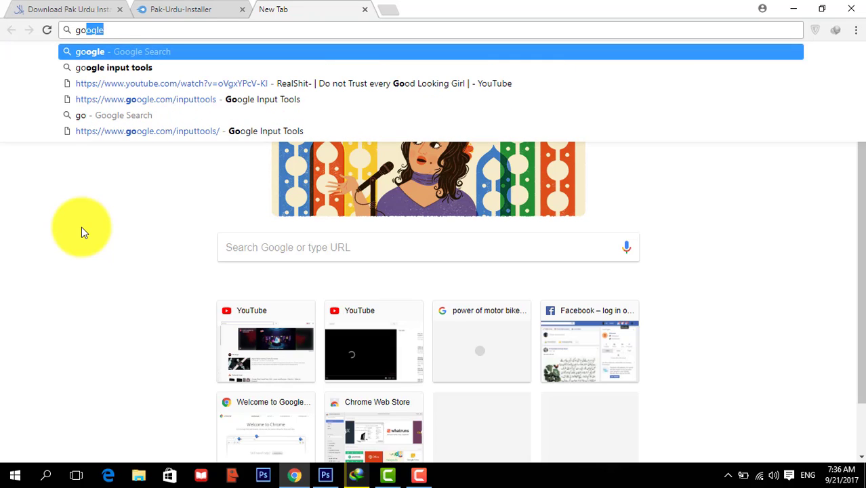
{"action": "key", "text": "Down"}
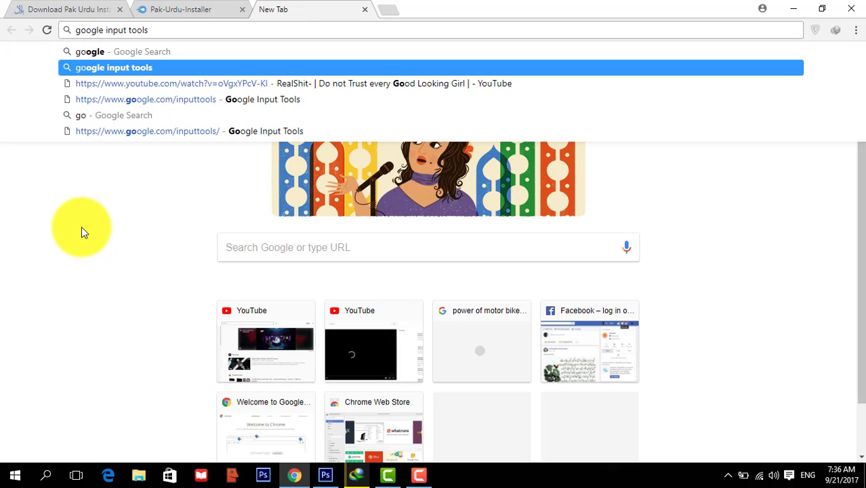
{"action": "key", "text": "Return"}
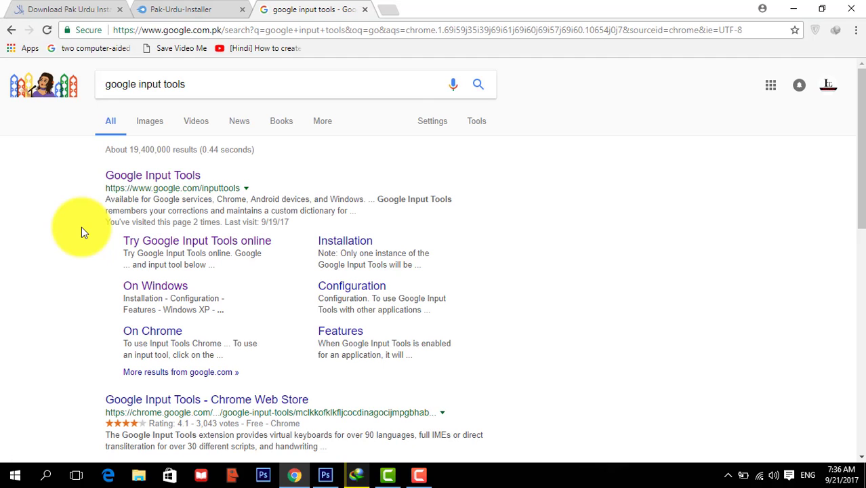
Go to the Google Input Tools 'On Windows' download page, tick Urdu and accept the Terms of Service.
{"action": "left_click", "coordinate": [142, 186]}
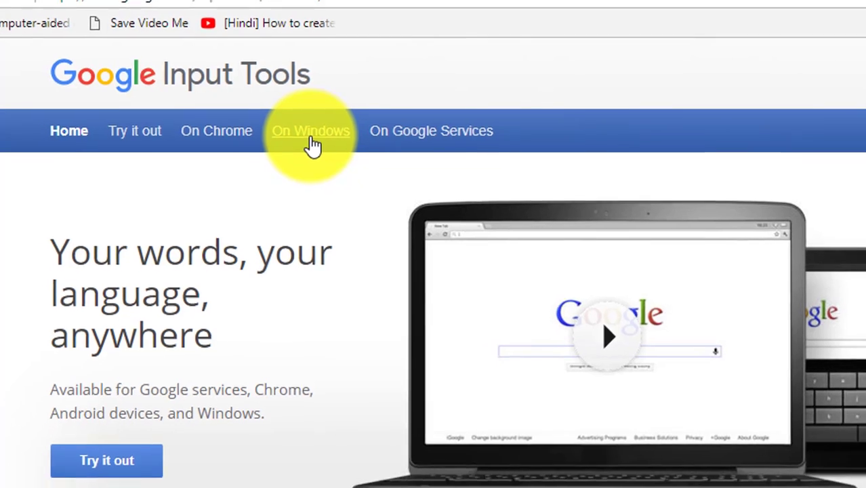
{"action": "left_click", "coordinate": [314, 143]}
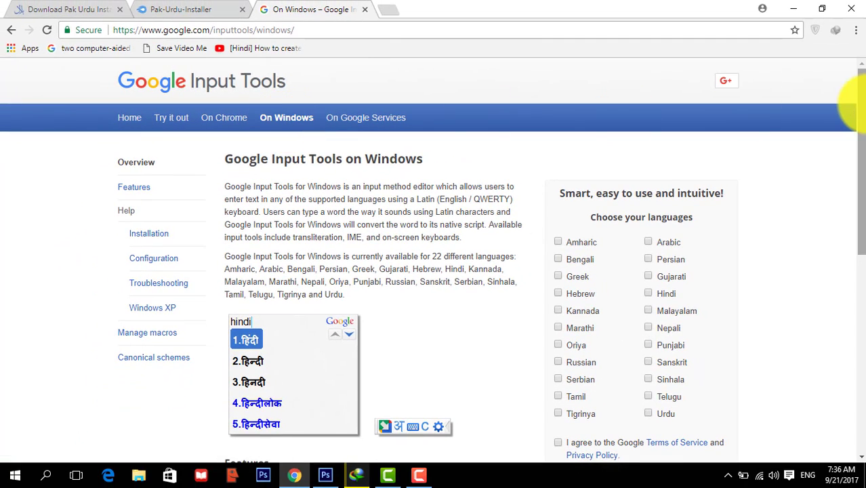
{"action": "left_click_drag", "start_coordinate": [859, 101], "coordinate": [861, 118]}
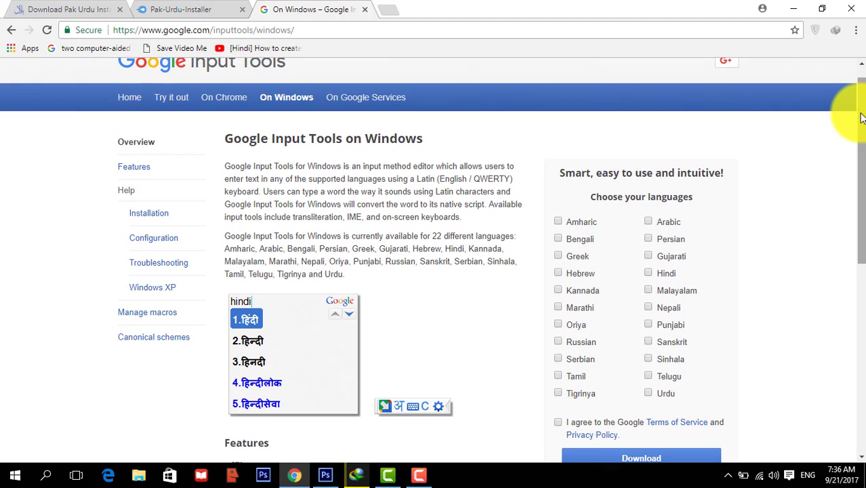
{"action": "left_click_drag", "start_coordinate": [860, 116], "coordinate": [861, 148]}
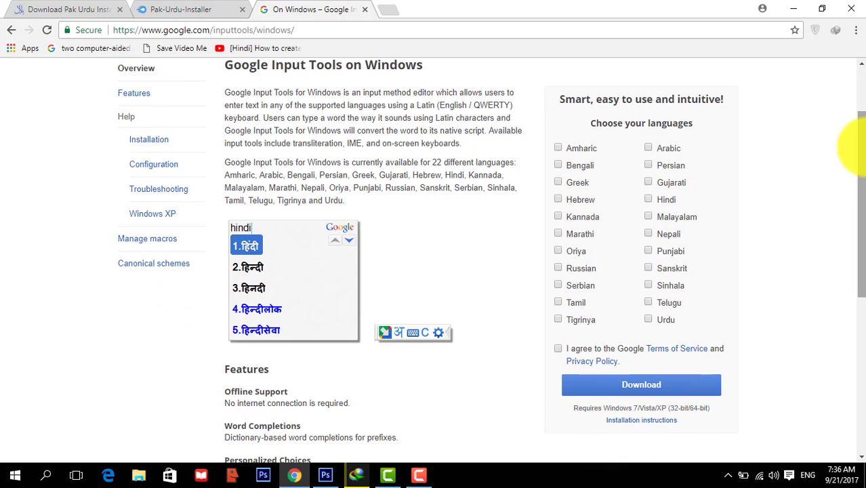
{"action": "left_click_drag", "start_coordinate": [859, 146], "coordinate": [859, 161]}
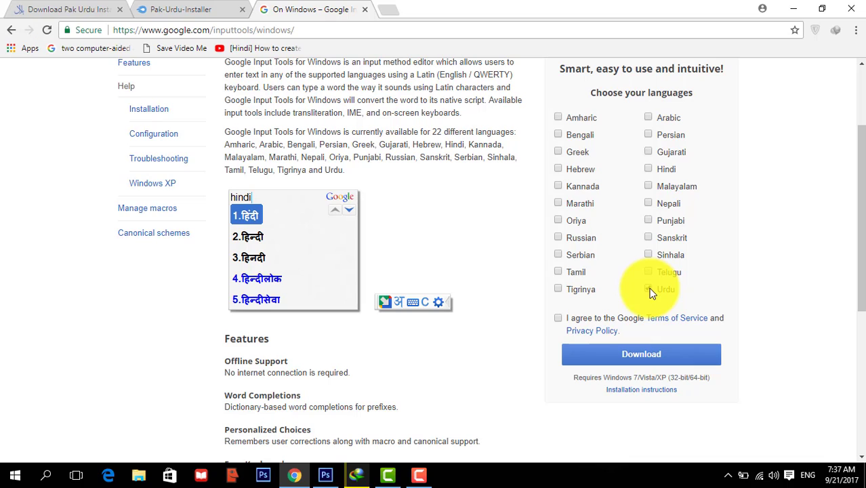
{"action": "left_click", "coordinate": [649, 290]}
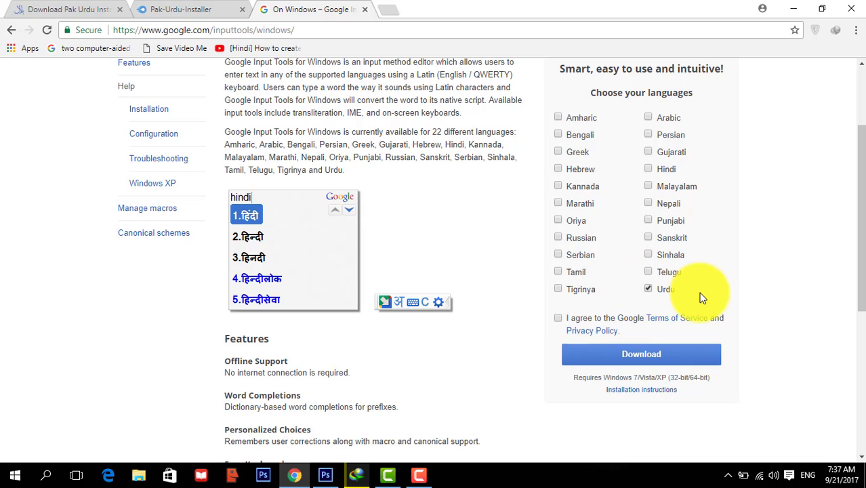
{"action": "left_click", "coordinate": [557, 318]}
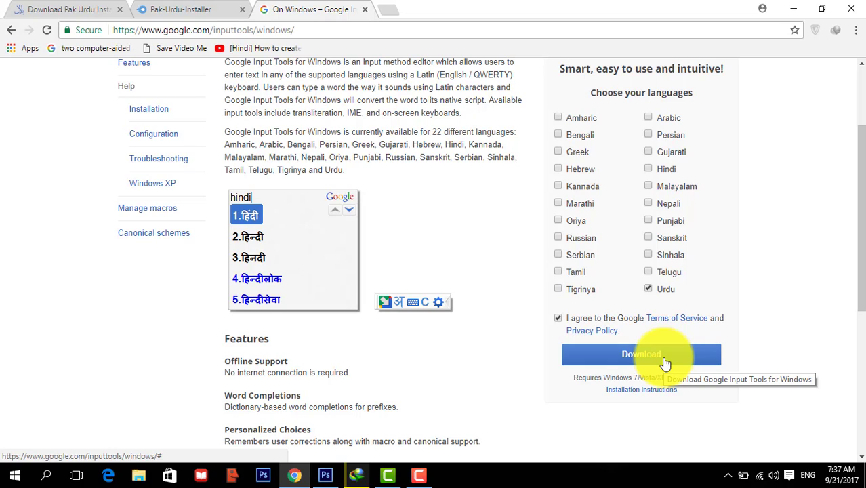
Switch the Windows input language to Urdu (Pakistan) Google Input Tools and return to Photoshop's Untitled-1.
{"action": "left_click", "coordinate": [789, 6]}
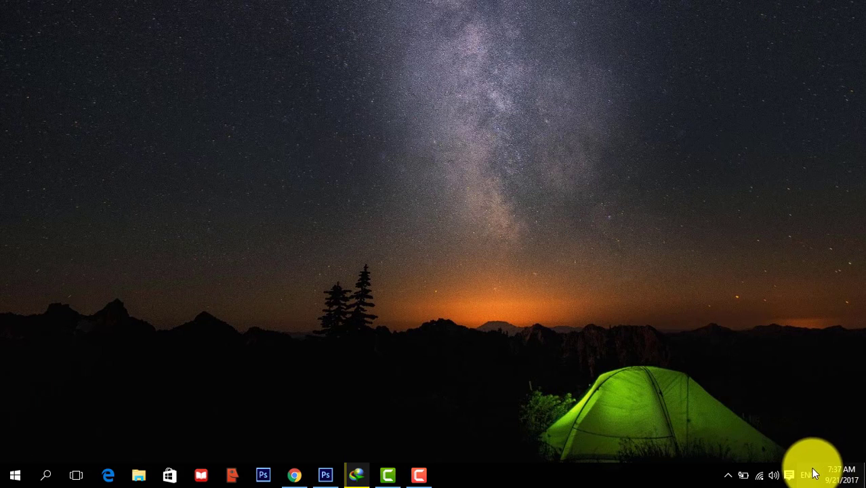
{"action": "left_click", "coordinate": [808, 476]}
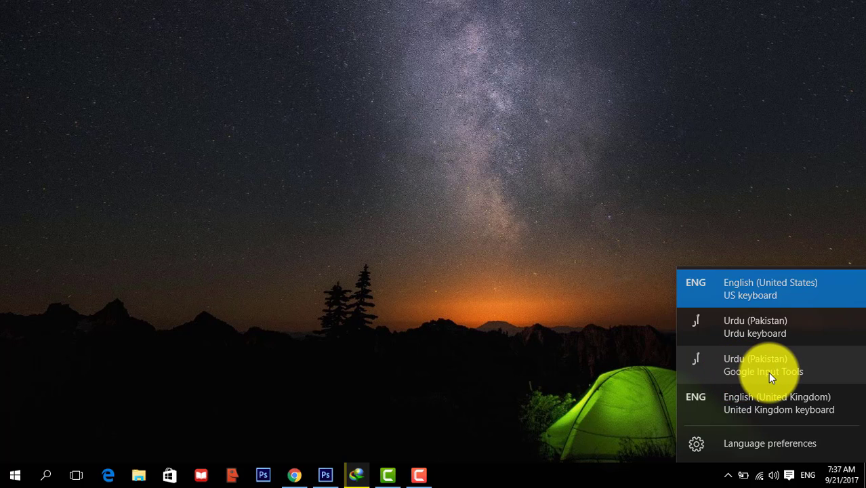
{"action": "left_click", "coordinate": [767, 372]}
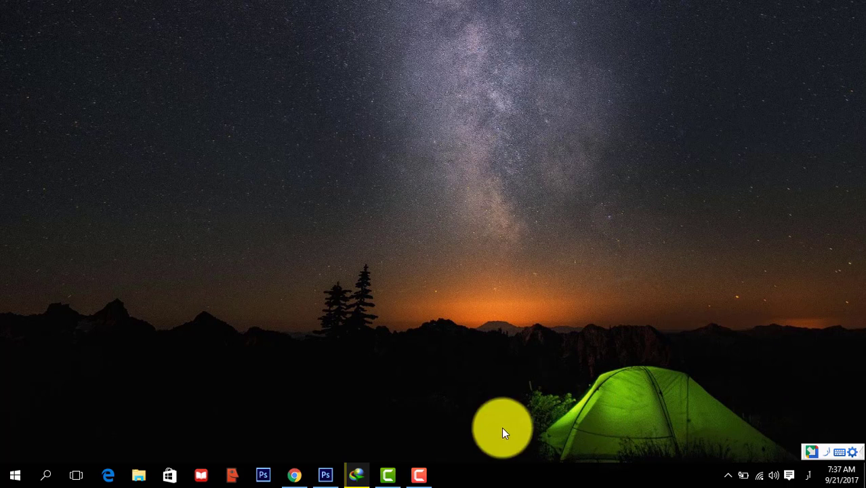
{"action": "left_click", "coordinate": [328, 475]}
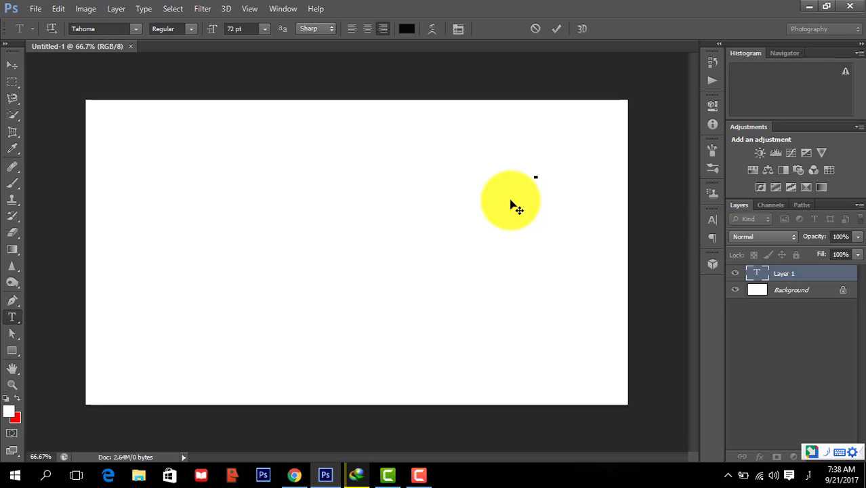
Type 'kya hal hy ap ka.' phonetically, correcting misspellings, producing 'کیا حال حیے اپ کا'.
{"action": "type", "text": "k"}
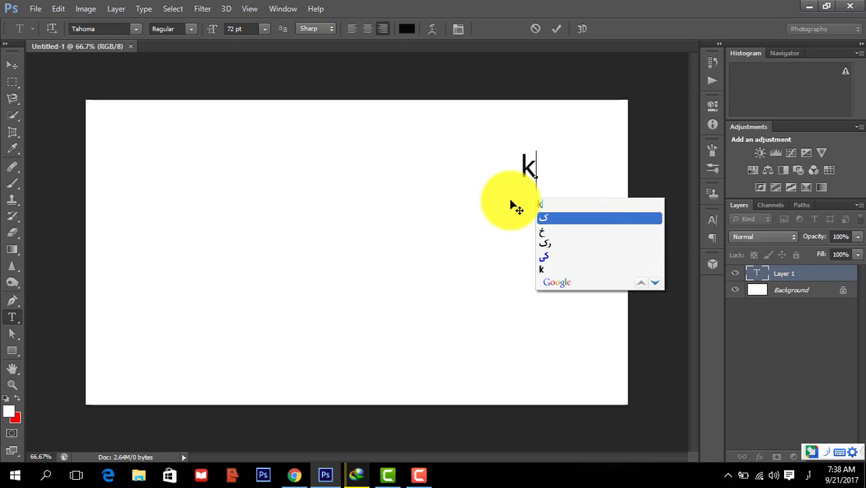
{"action": "type", "text": "ya "}
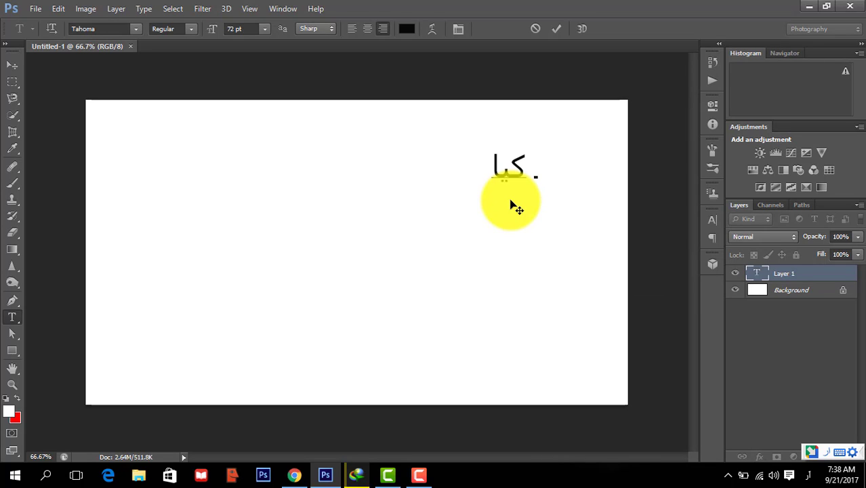
{"action": "type", "text": "hal "}
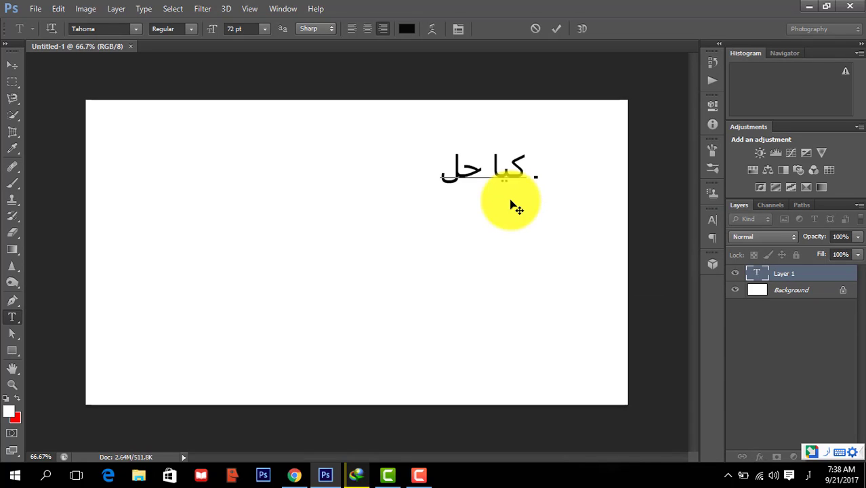
{"action": "type", "text": "hy"}
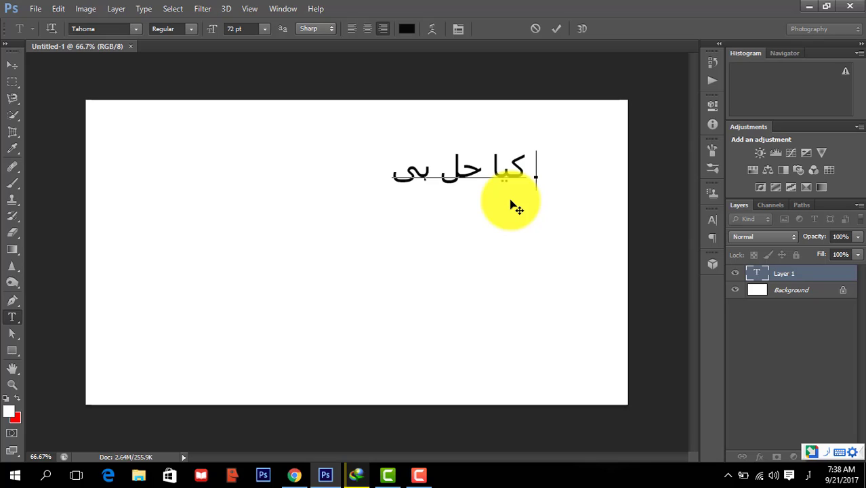
{"action": "key", "text": "BackSpace"}
{"action": "key", "text": "BackSpace"}
{"action": "key", "text": "BackSpace"}
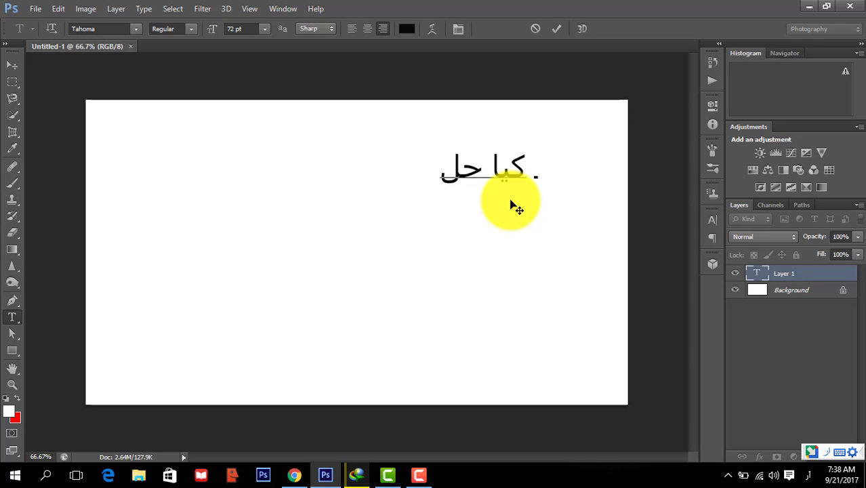
{"action": "type", "text": "hyy "}
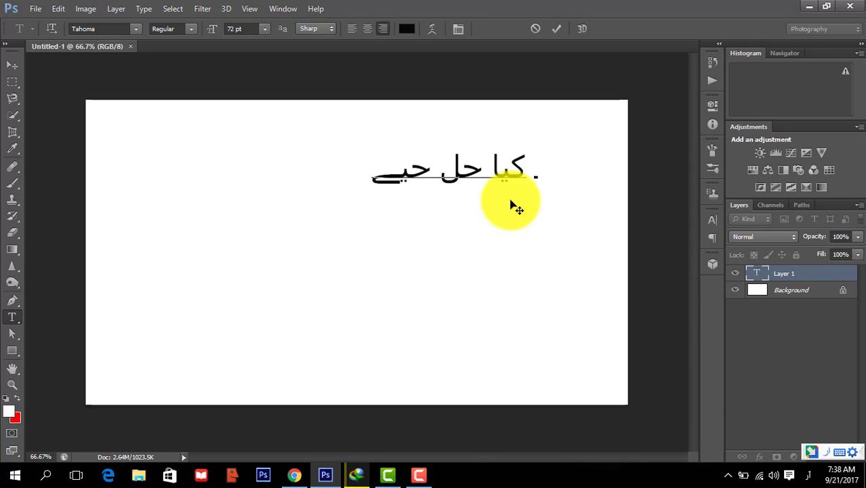
{"action": "type", "text": "ap"}
{"action": "key", "text": "BackSpace"}
{"action": "key", "text": "BackSpace"}
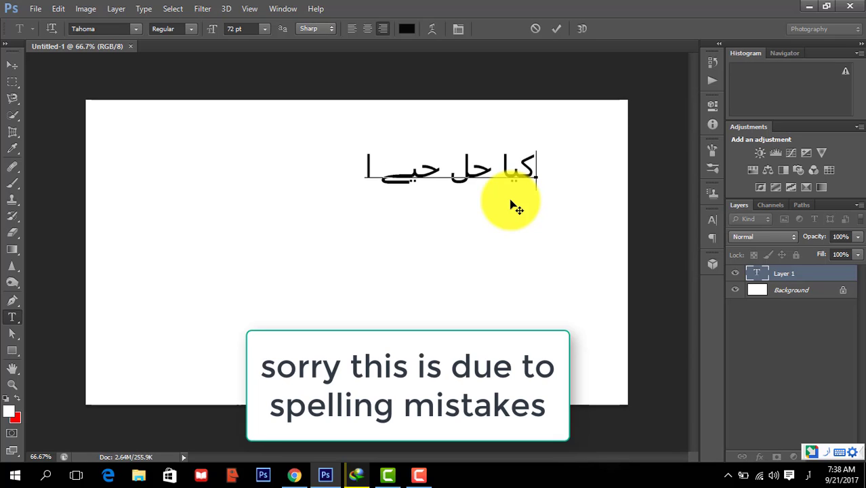
{"action": "key", "text": "BackSpace"}
{"action": "key", "text": "BackSpace"}
{"action": "type", "text": "ap "}
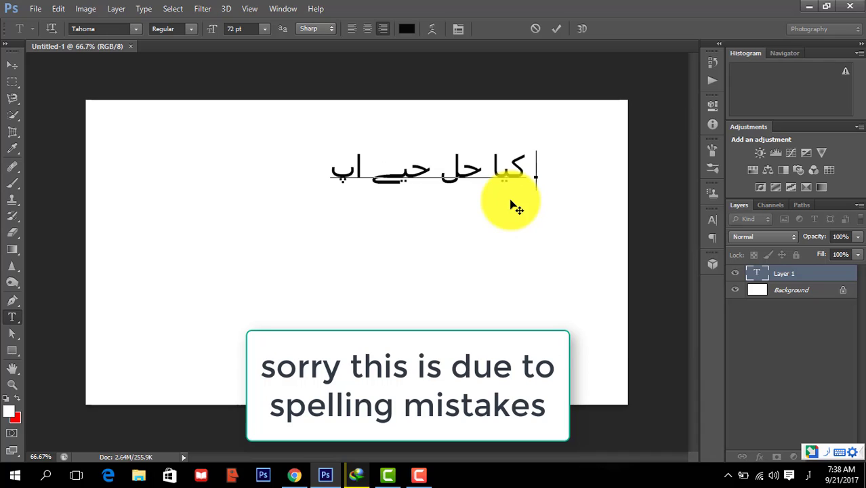
{"action": "type", "text": "k"}
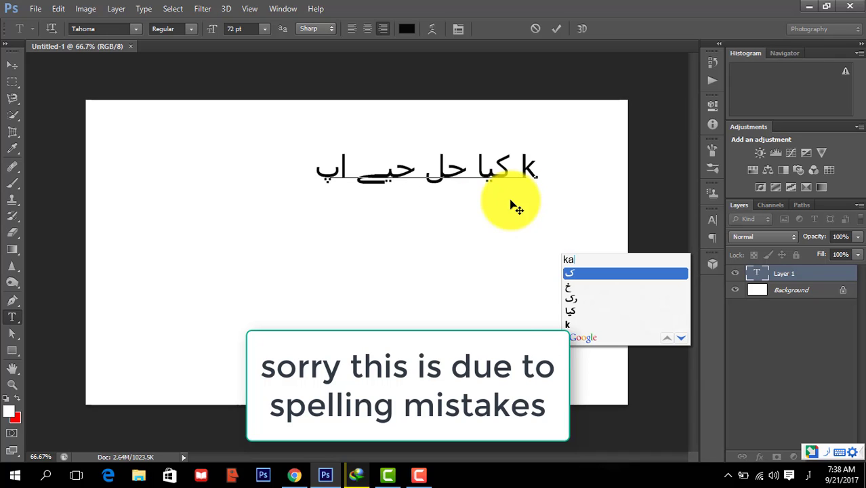
{"action": "type", "text": "a"}
{"action": "key", "text": "Escape"}
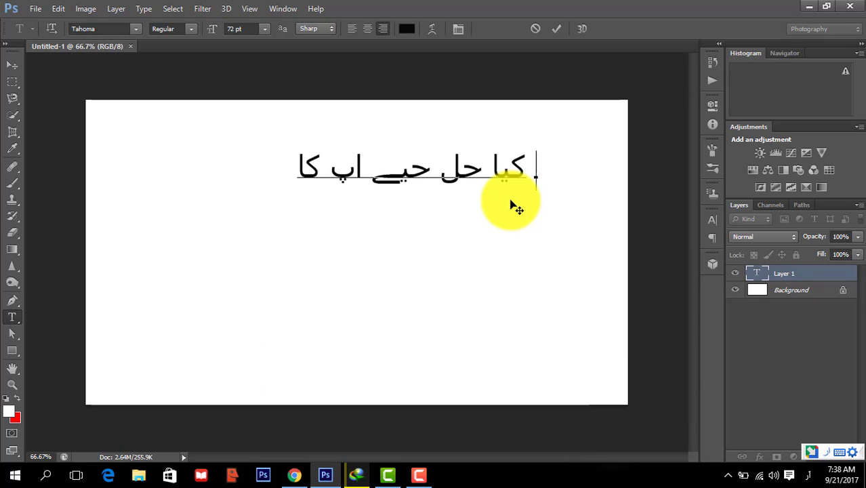
{"action": "type", "text": "."}
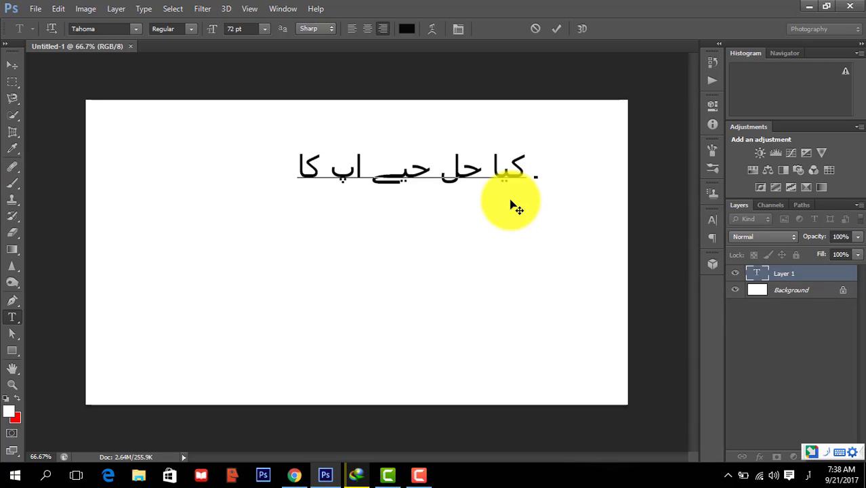